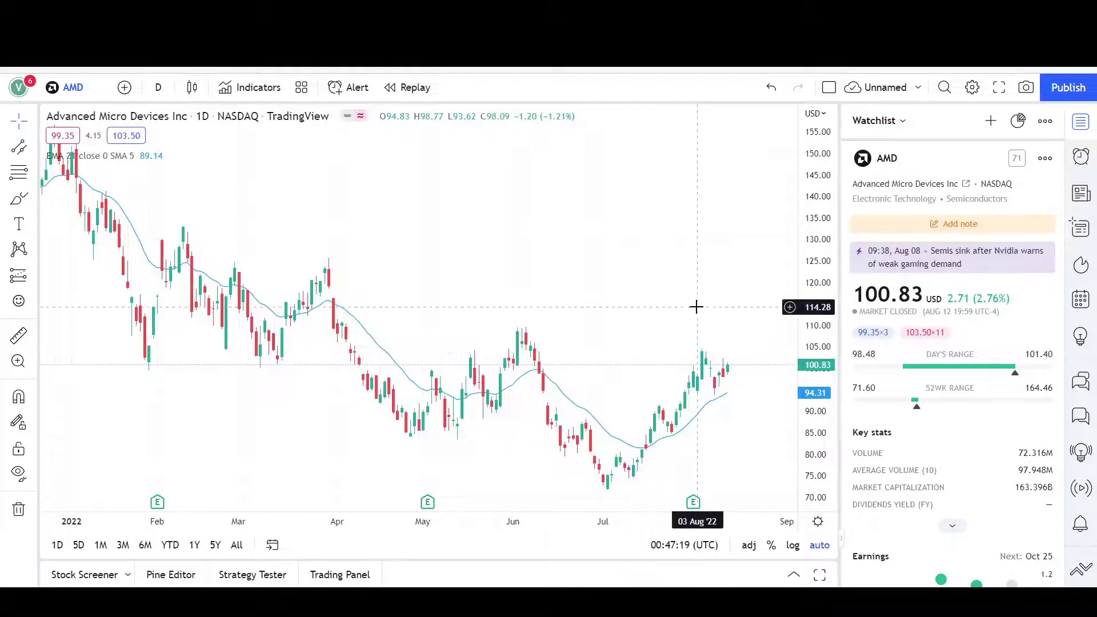
# Step: Draw an upward arrow along the late-July to August rally on the AMD chart, from about 84.88 up to 104.28
pyautogui.moveTo(665, 315); pyautogui.dragTo(562, 323)
pyautogui.click(34, 153)
pyautogui.click(85, 149)
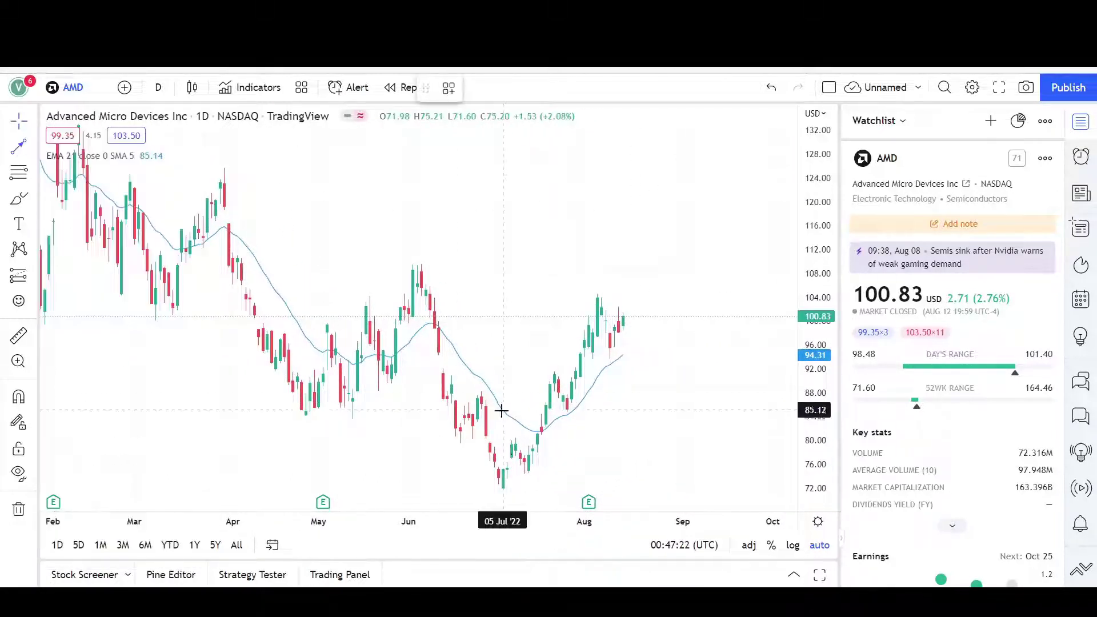
pyautogui.click(498, 490)
pyautogui.click(555, 376)
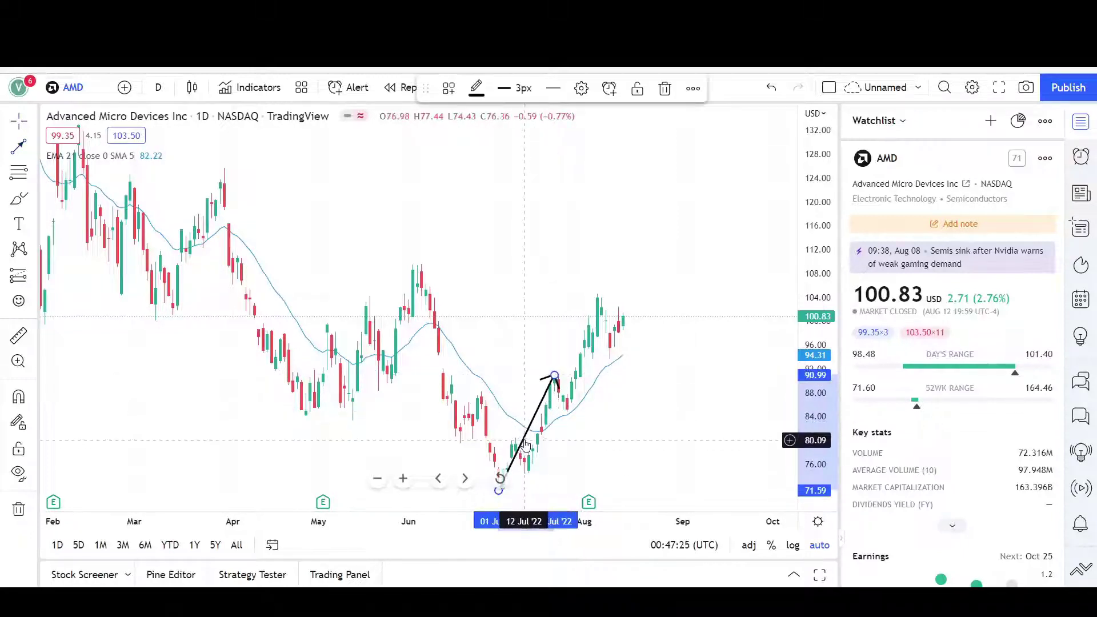
pyautogui.moveTo(527, 444)
pyautogui.mouseDown()
pyautogui.moveTo(594, 423)
pyautogui.moveTo(591, 360)
pyautogui.mouseUp()
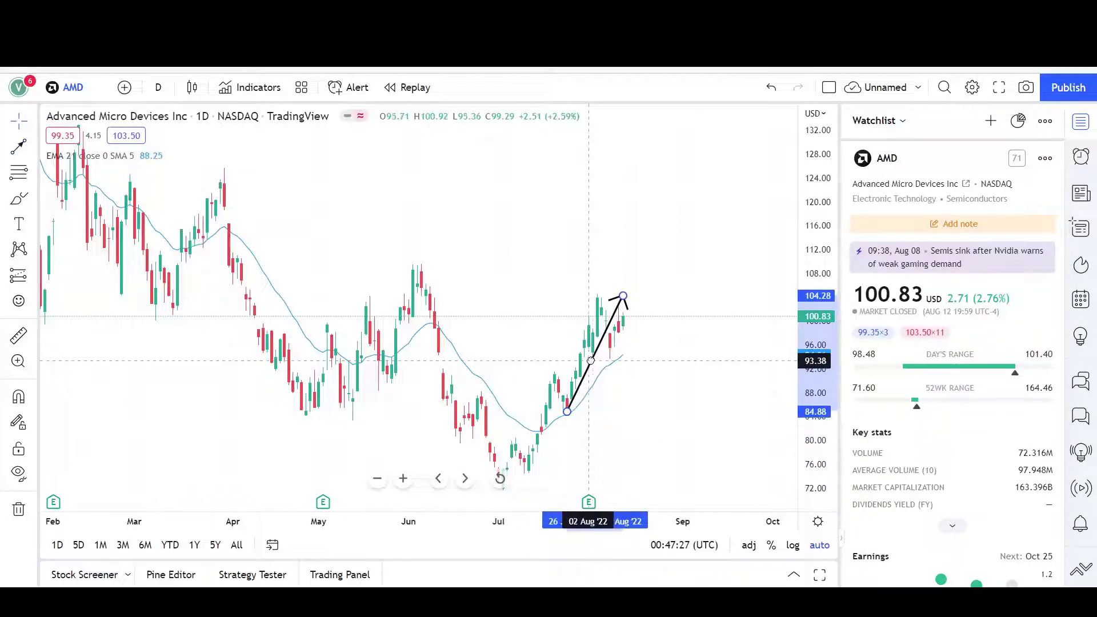
pyautogui.click(563, 293)
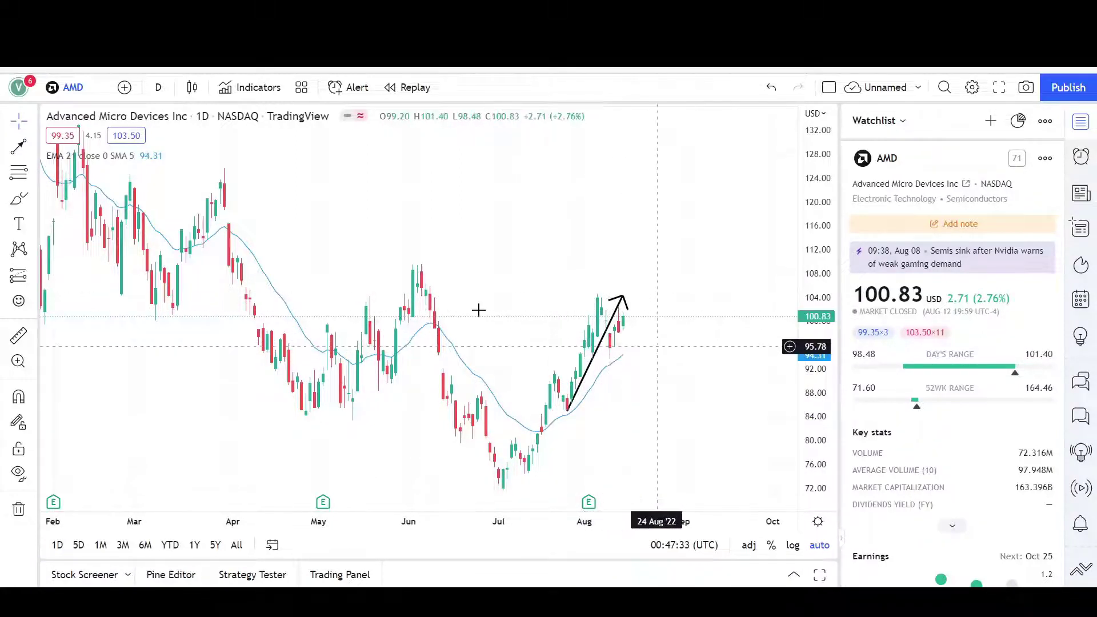
# Step: Draw a downward arrow from the tip of the upward arrow to about 92 to mark a possible pullback
pyautogui.click(17, 147)
pyautogui.click(593, 294)
pyautogui.click(610, 361)
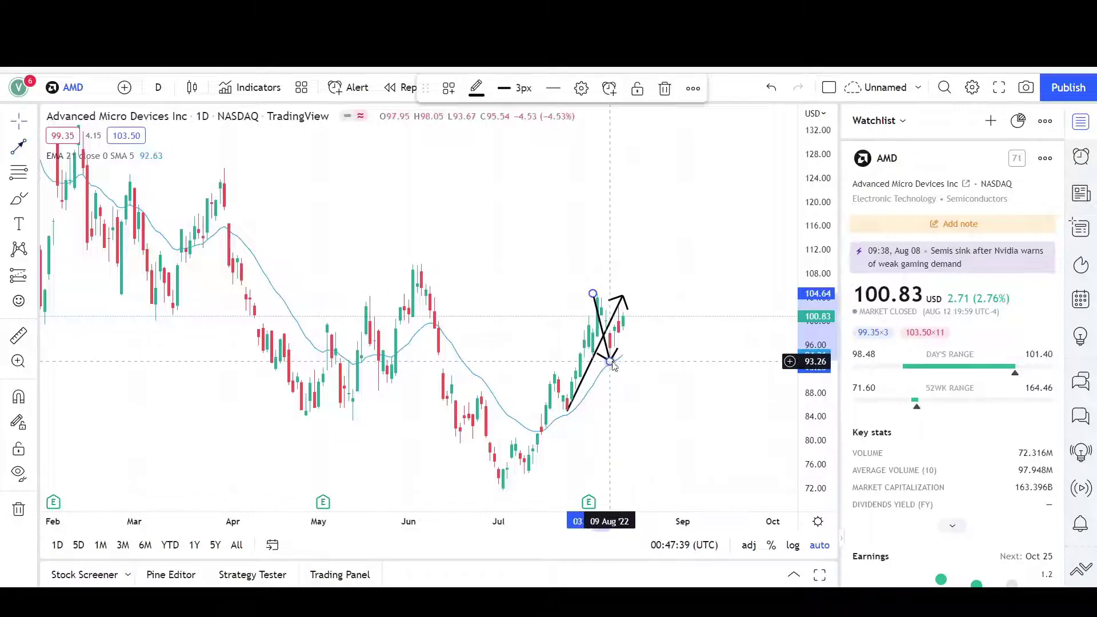
pyautogui.moveTo(600, 323); pyautogui.dragTo(629, 331)
pyautogui.click(718, 328)
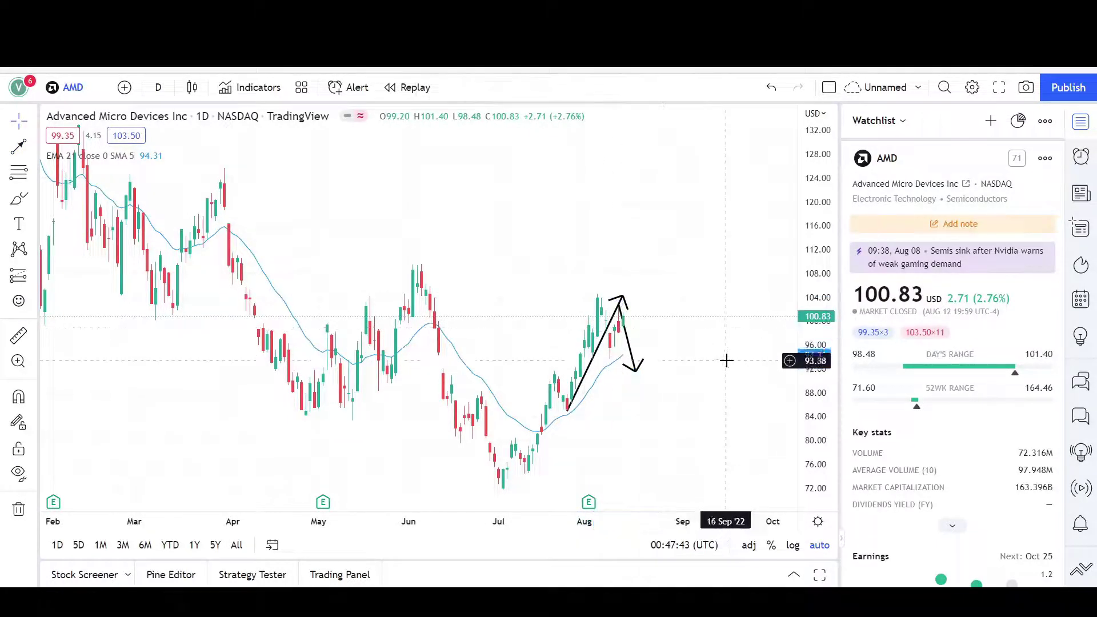
# Step: Draw a nearly horizontal trend line at about 92 from 9 June '22 to late September
pyautogui.click(33, 147)
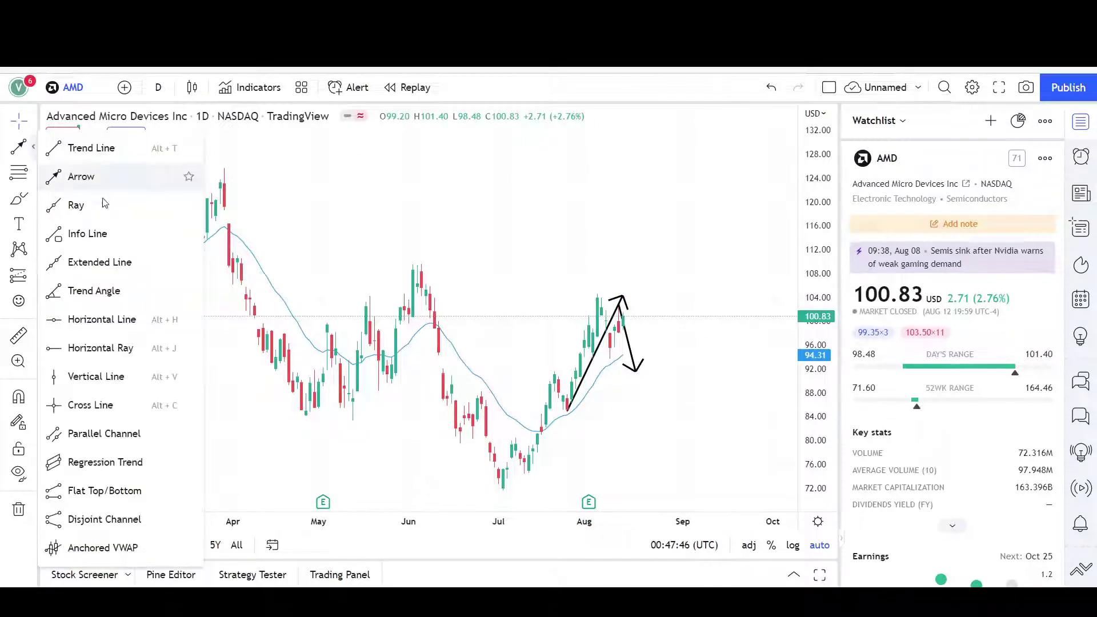
pyautogui.click(89, 149)
pyautogui.click(436, 369)
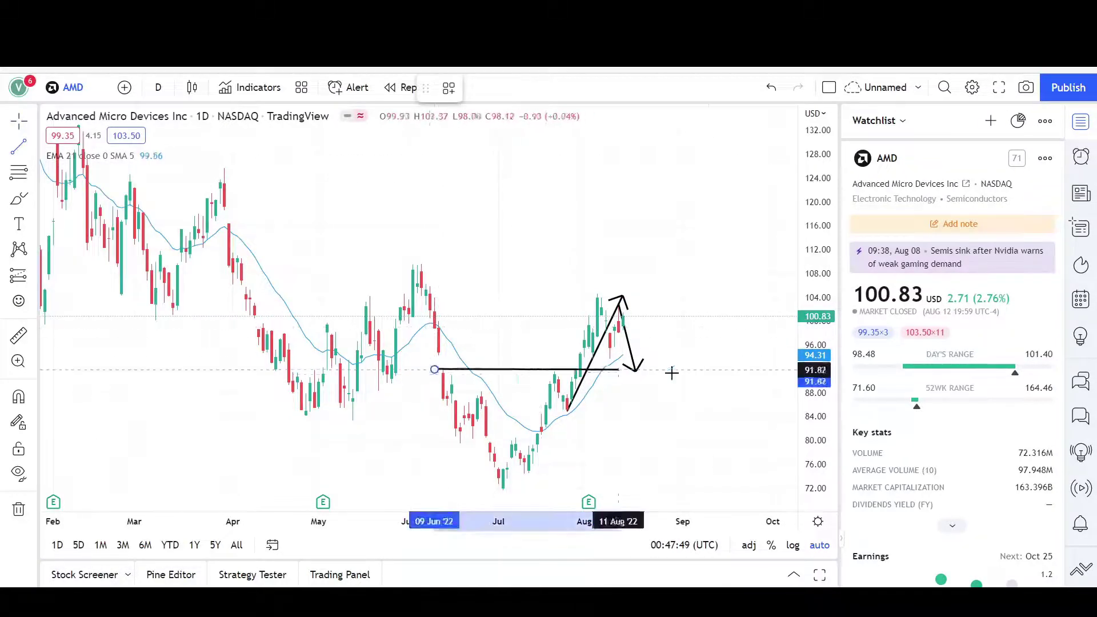
pyautogui.click(742, 371)
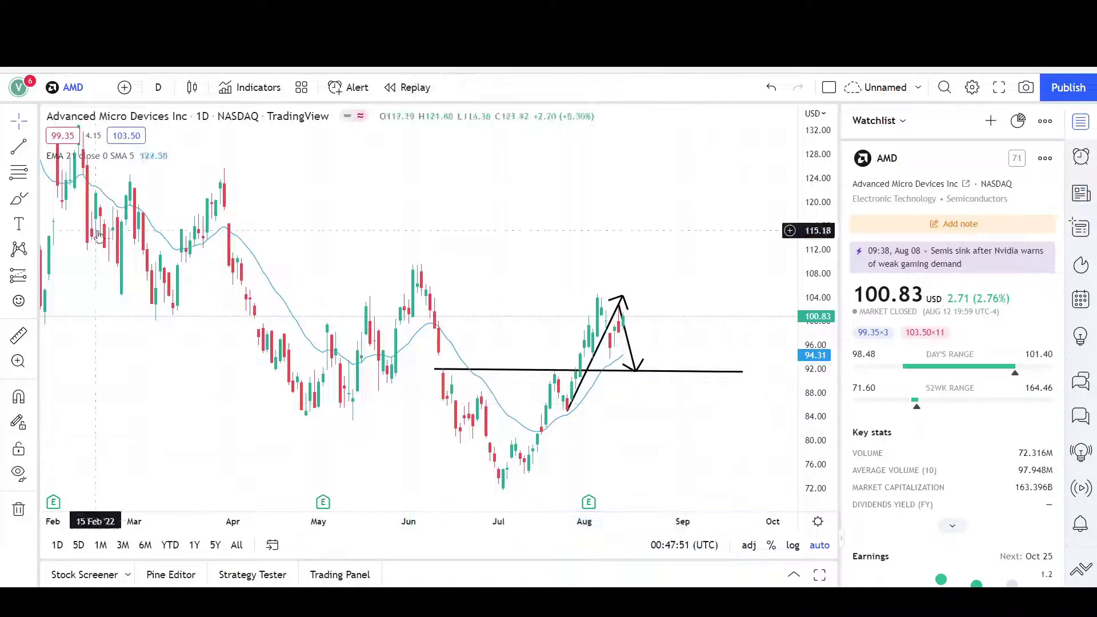
# Step: Draw a rising parallel channel around the July–August rally, from 8 July '22 at about 72.78 to 1 September '22 at about 112.30
pyautogui.click(33, 153)
pyautogui.click(112, 434)
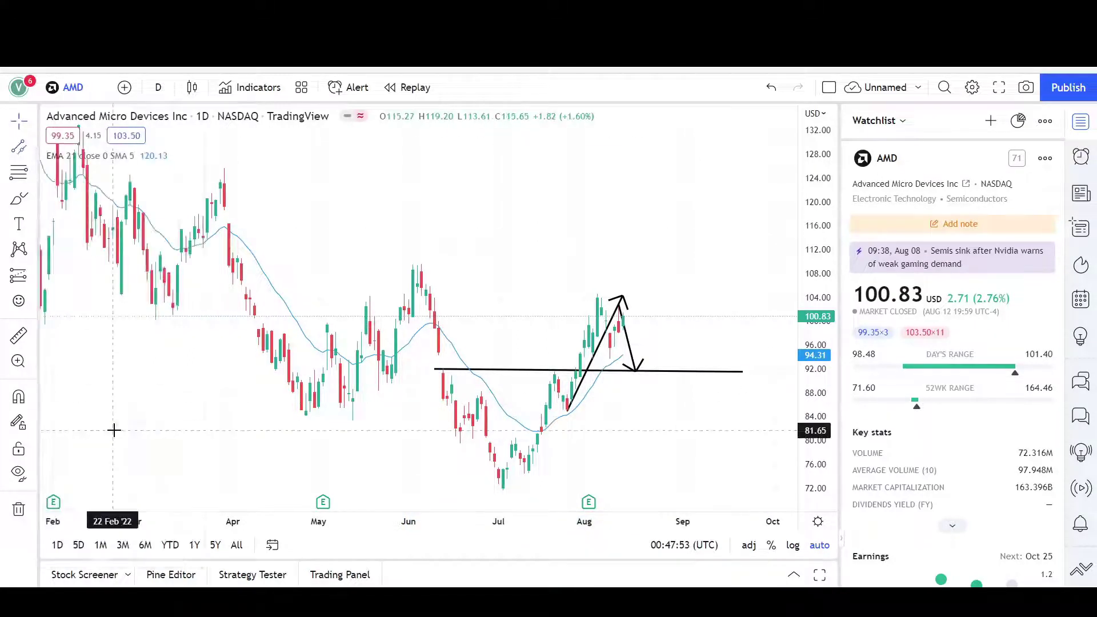
pyautogui.click(517, 483)
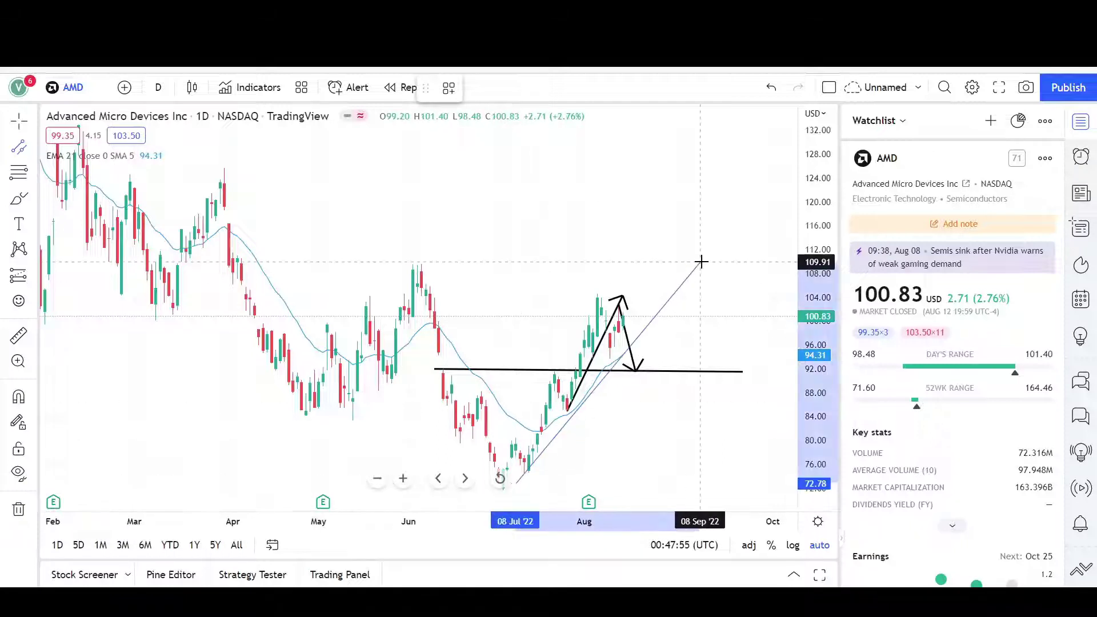
pyautogui.click(681, 247)
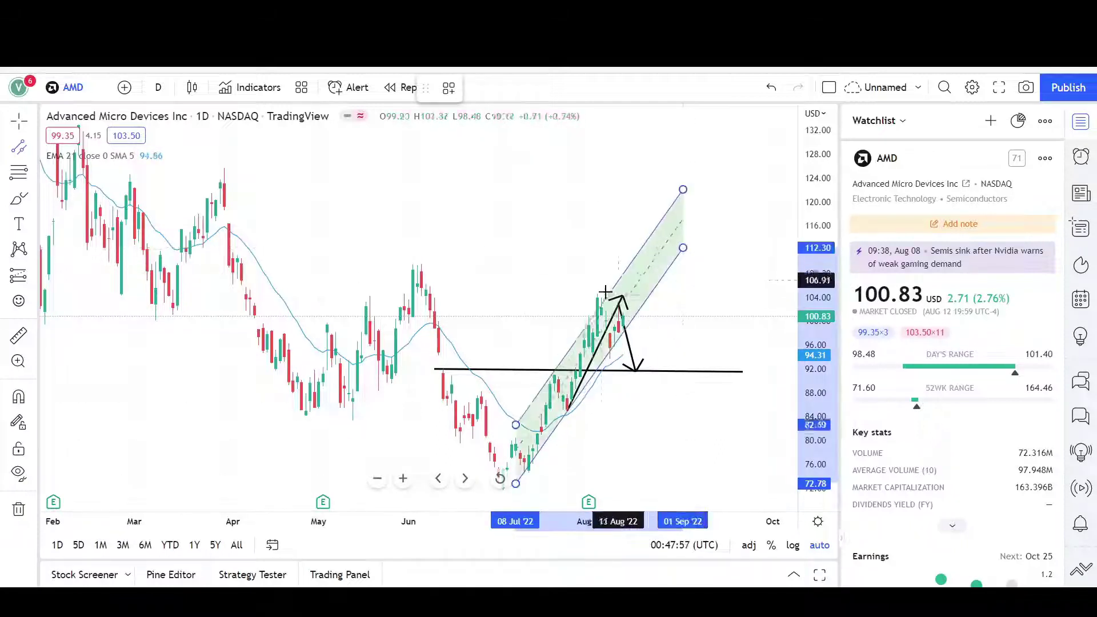
pyautogui.click(608, 299)
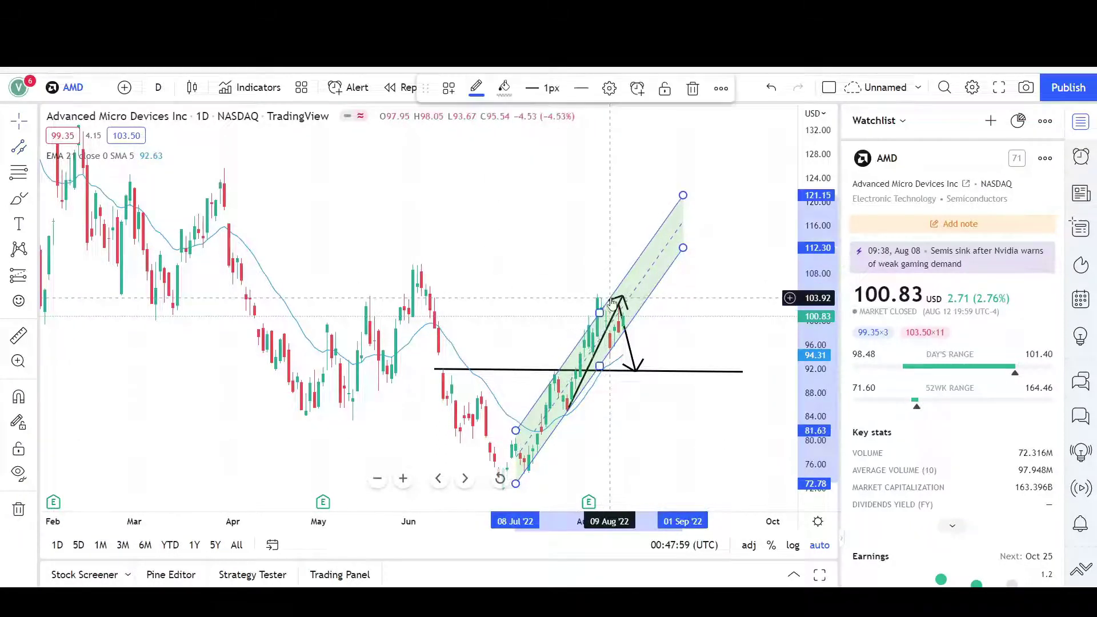
# Step: Refit the rising channel: lower its start to about 71.59, end it on 31 August '22 and raise its upper edge to the August high
pyautogui.moveTo(517, 487); pyautogui.dragTo(517, 495)
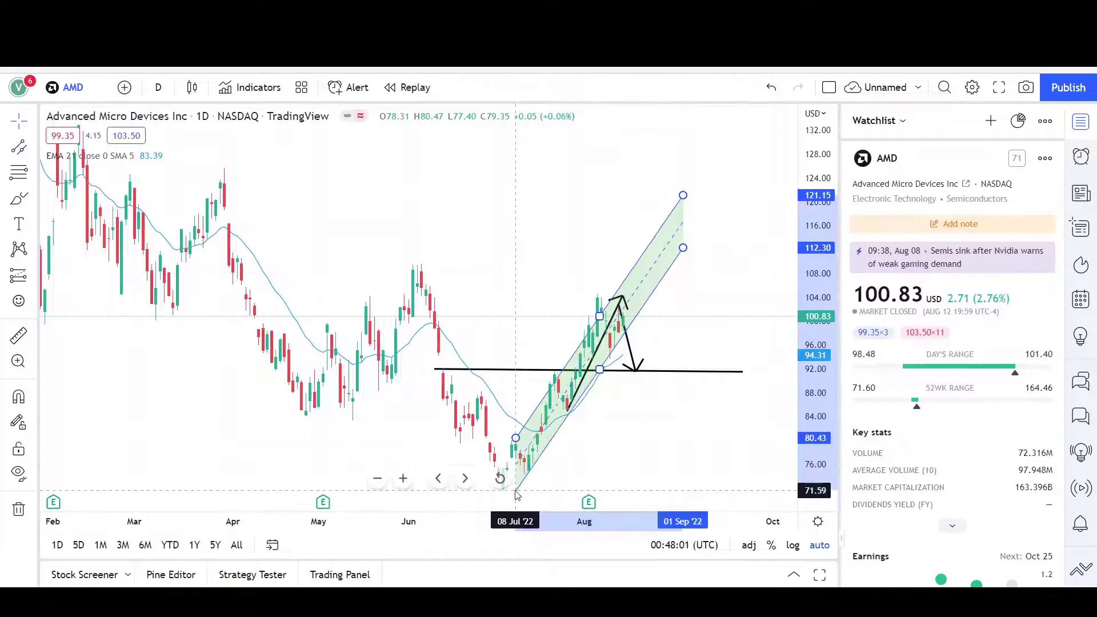
pyautogui.moveTo(685, 249); pyautogui.dragTo(680, 249)
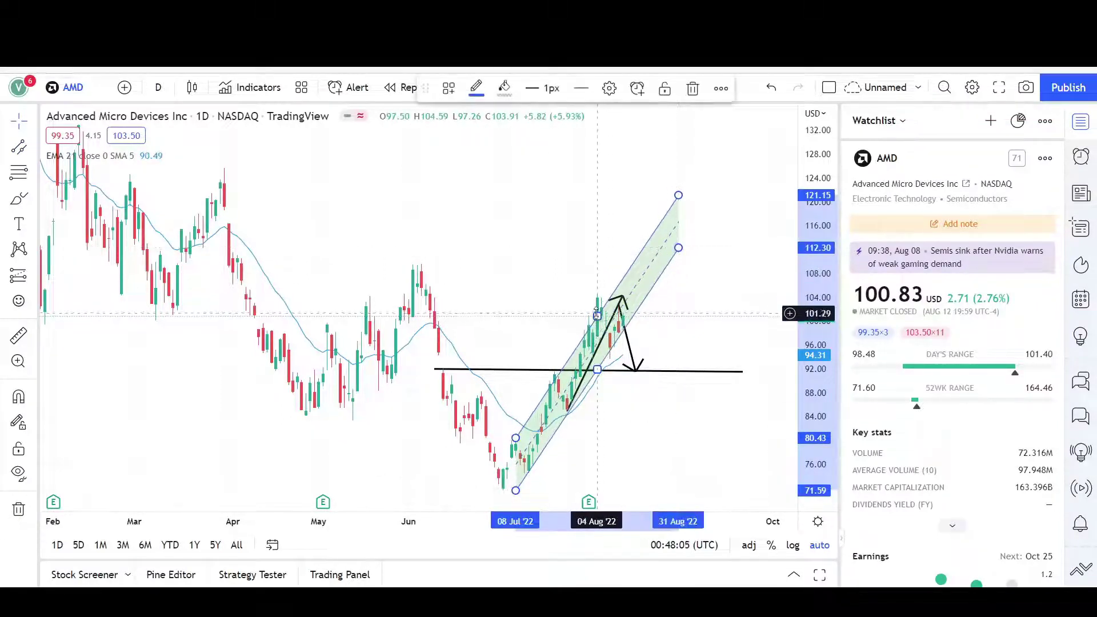
pyautogui.moveTo(597, 314); pyautogui.dragTo(600, 304)
pyautogui.click(559, 295)
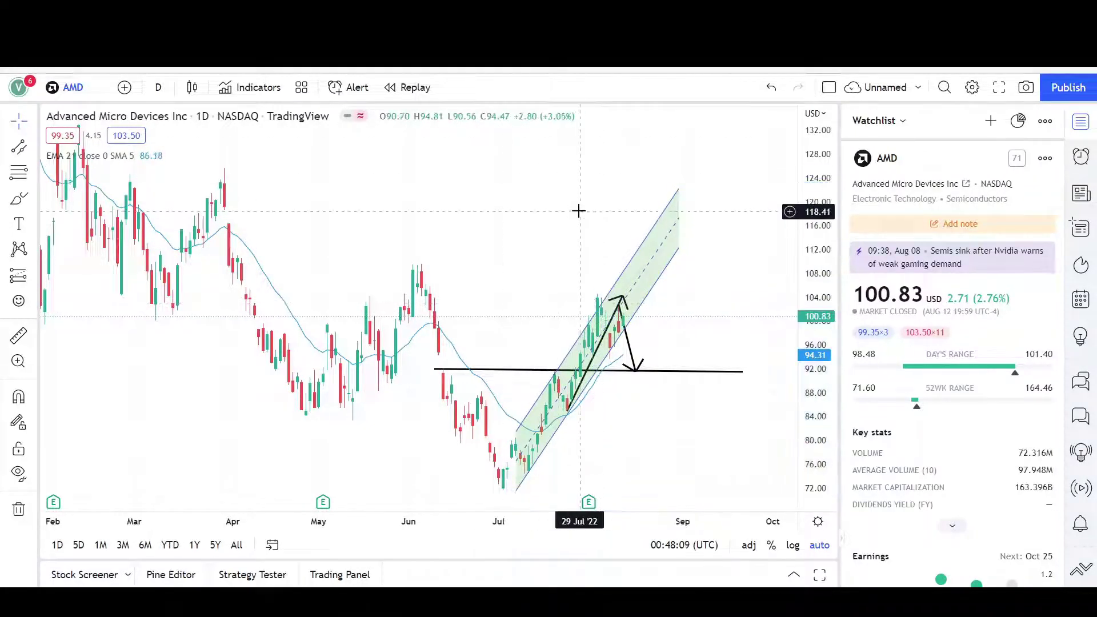
# Step: Change the rising channel's fill colour to orange
pyautogui.click(655, 235)
pyautogui.click(505, 87)
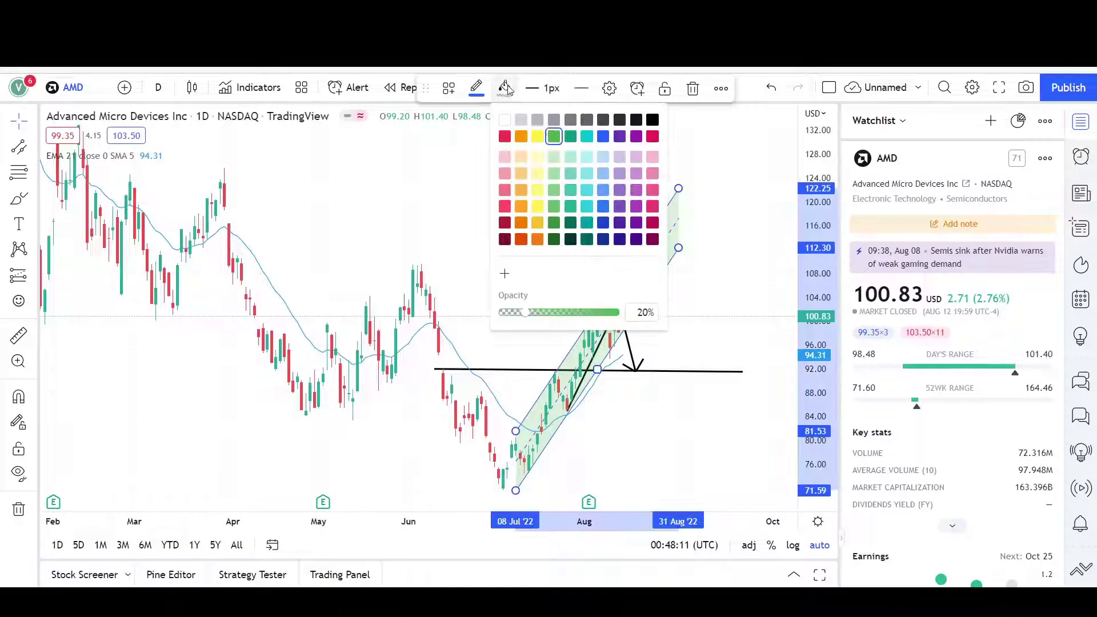
pyautogui.click(521, 136)
pyautogui.click(513, 228)
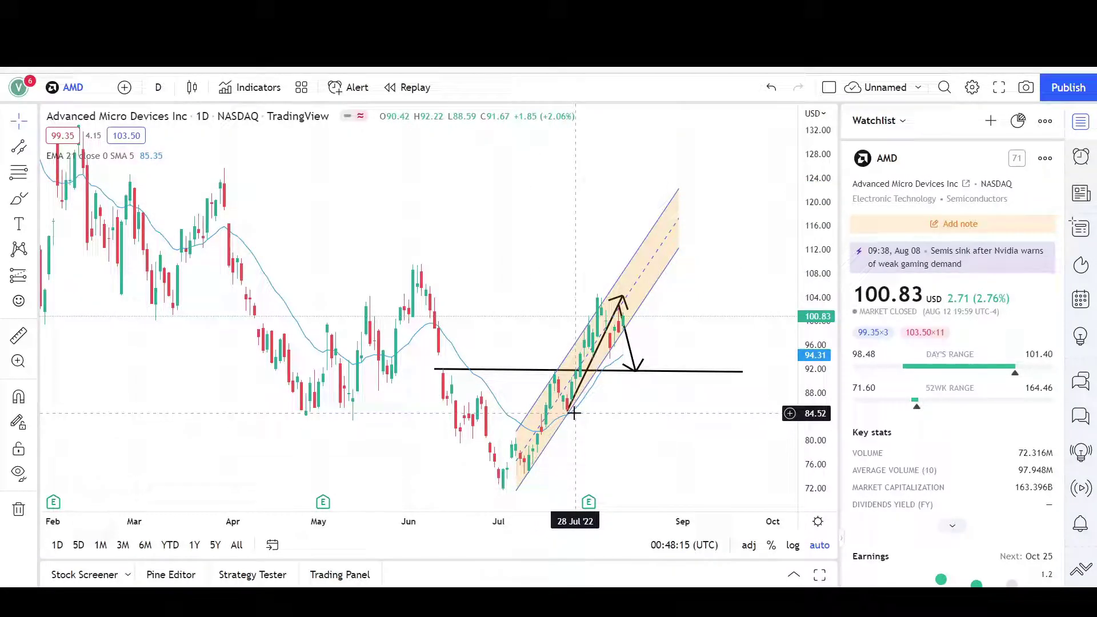
# Step: Brush a short red line over the early-June peak and a red circle around the candles just below the late-March peak
pyautogui.scroll(-1, 691, 367)
pyautogui.scroll(1, 691, 367)
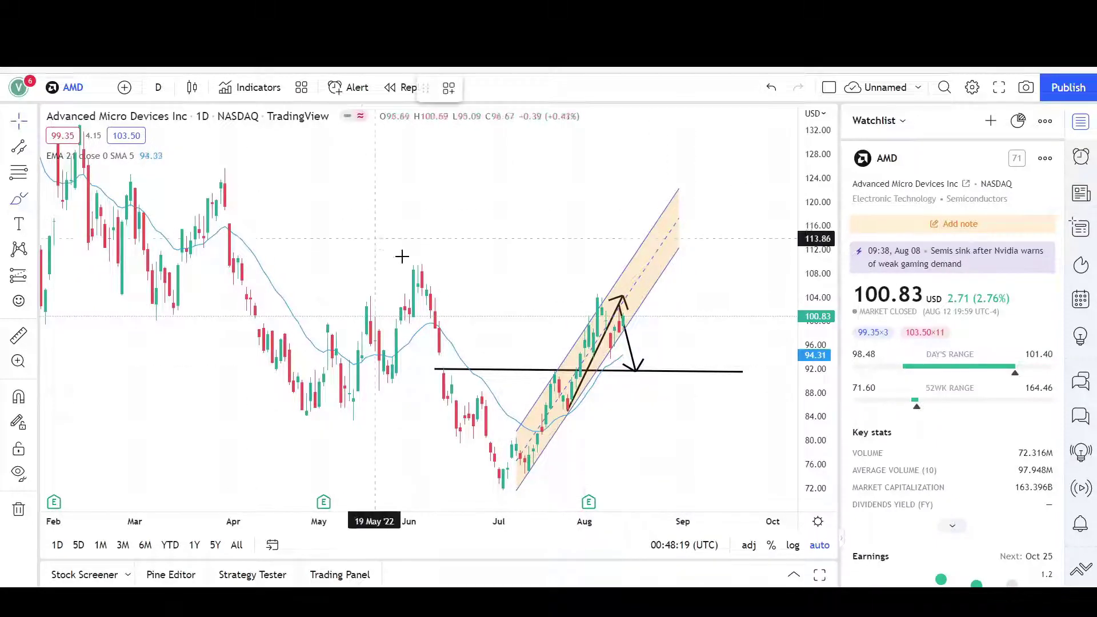
pyautogui.moveTo(383, 261); pyautogui.dragTo(443, 257)
pyautogui.moveTo(235, 204)
pyautogui.mouseDown()
pyautogui.moveTo(232, 224)
pyautogui.moveTo(225, 207)
pyautogui.mouseUp()
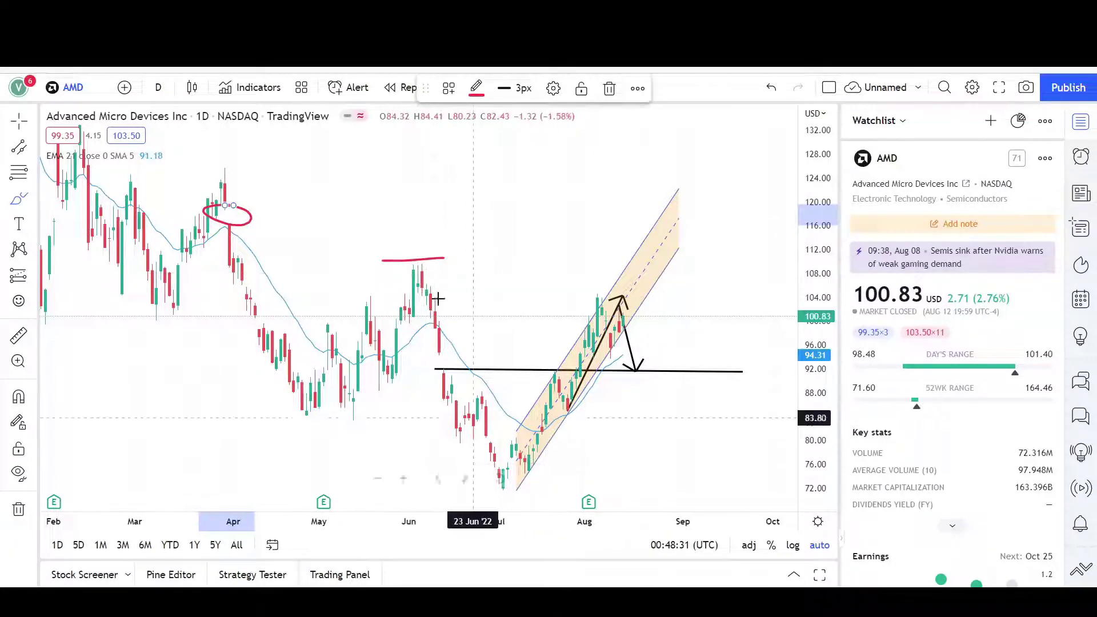
# Step: Brush a large red V shape in the empty area above the June–July candles, and delete it
pyautogui.moveTo(424, 147)
pyautogui.mouseDown()
pyautogui.moveTo(510, 296)
pyautogui.moveTo(571, 144)
pyautogui.mouseUp()
pyautogui.click(18, 125)
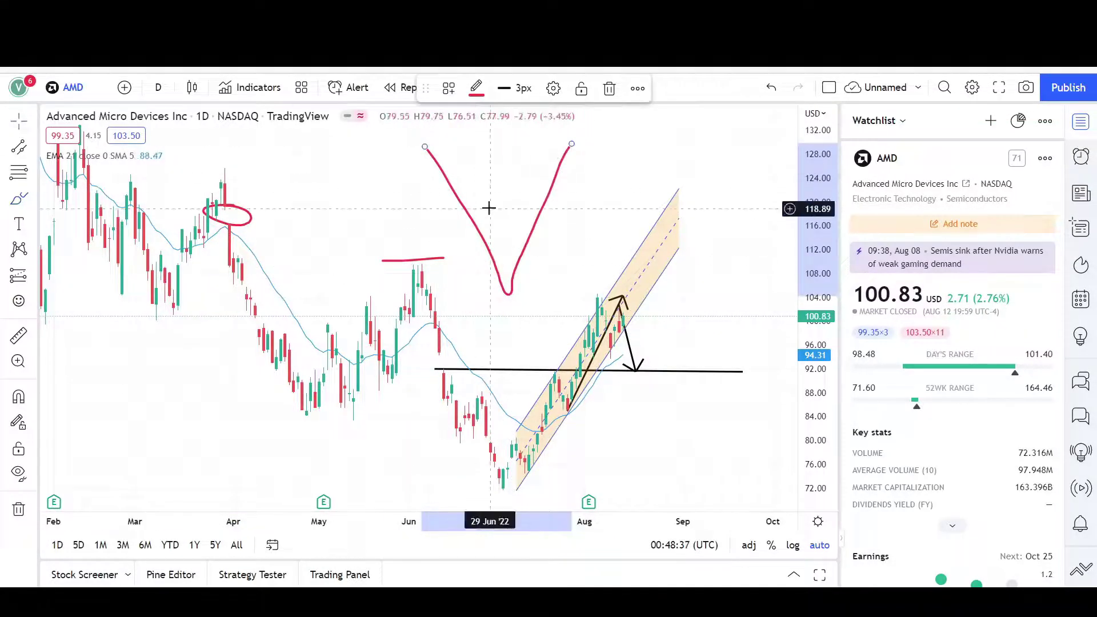
pyautogui.press('Delete')
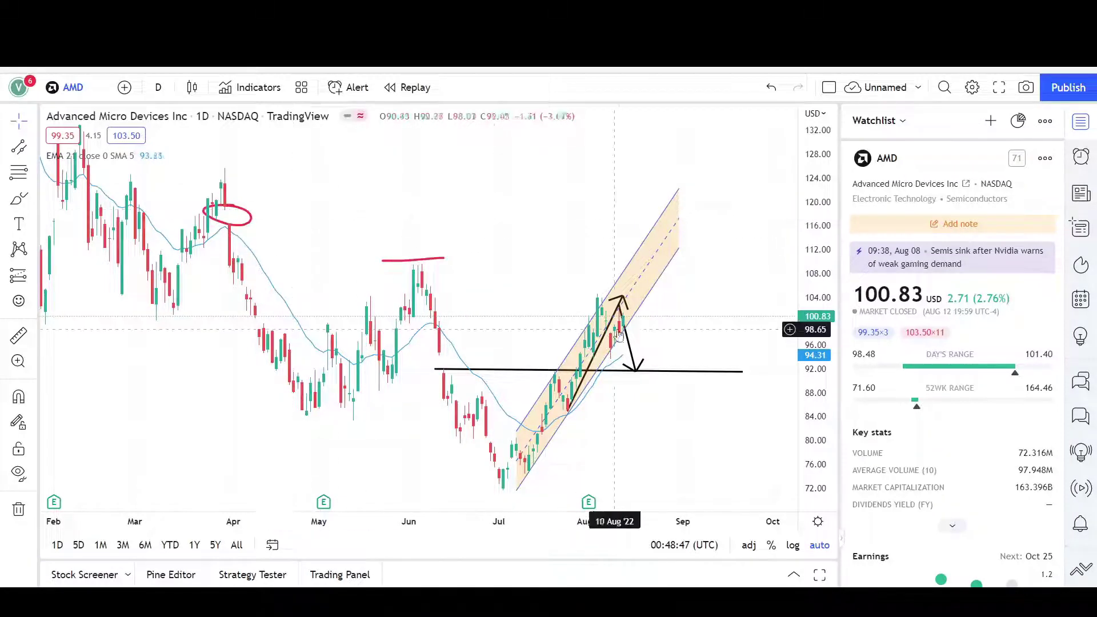
# Step: Draw a descending parallel channel from 30 November '21 at about 164.37 to 12 September '22 at about 79.55, with its lower edge under the winter lows
pyautogui.scroll(-2, 686, 383)
pyautogui.scroll(-1, 680, 387)
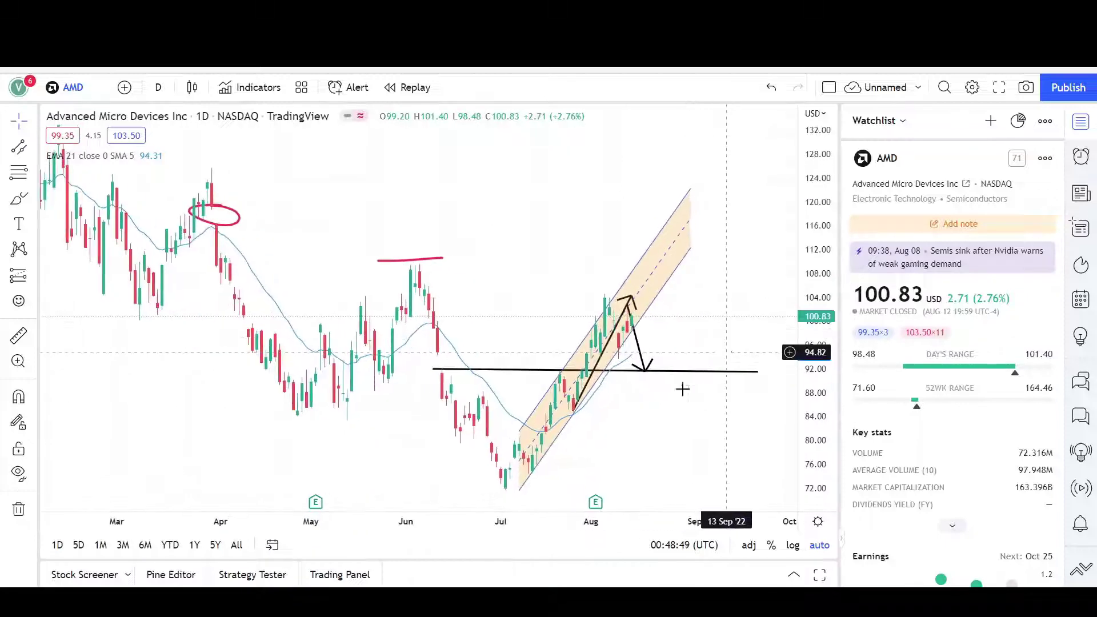
pyautogui.scroll(-2, 659, 400)
pyautogui.scroll(-4, 663, 409)
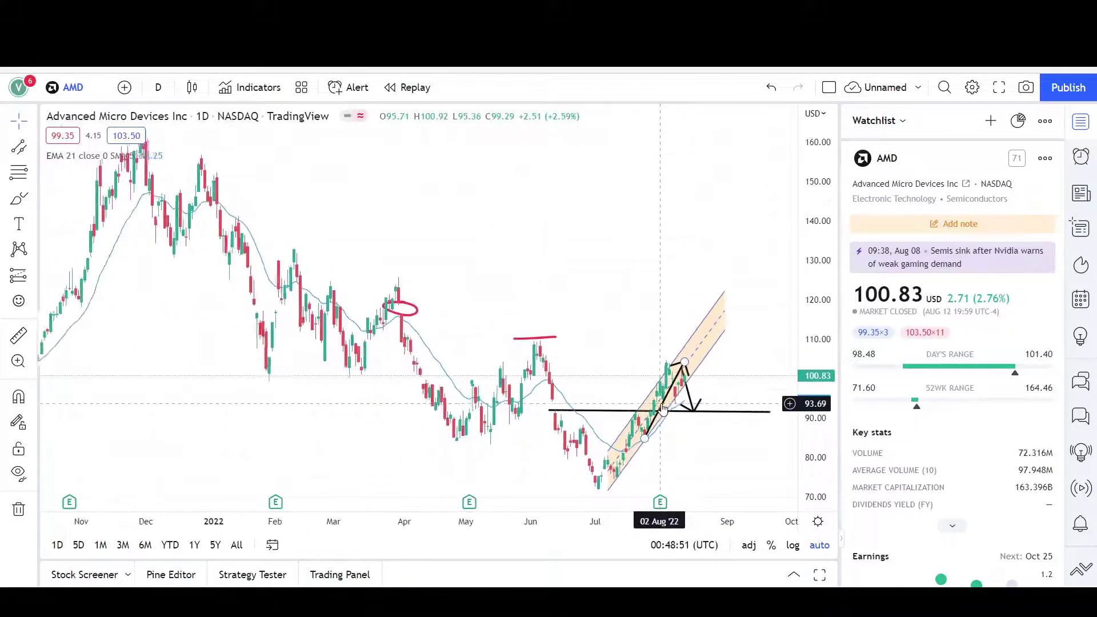
pyautogui.scroll(1, 237, 224)
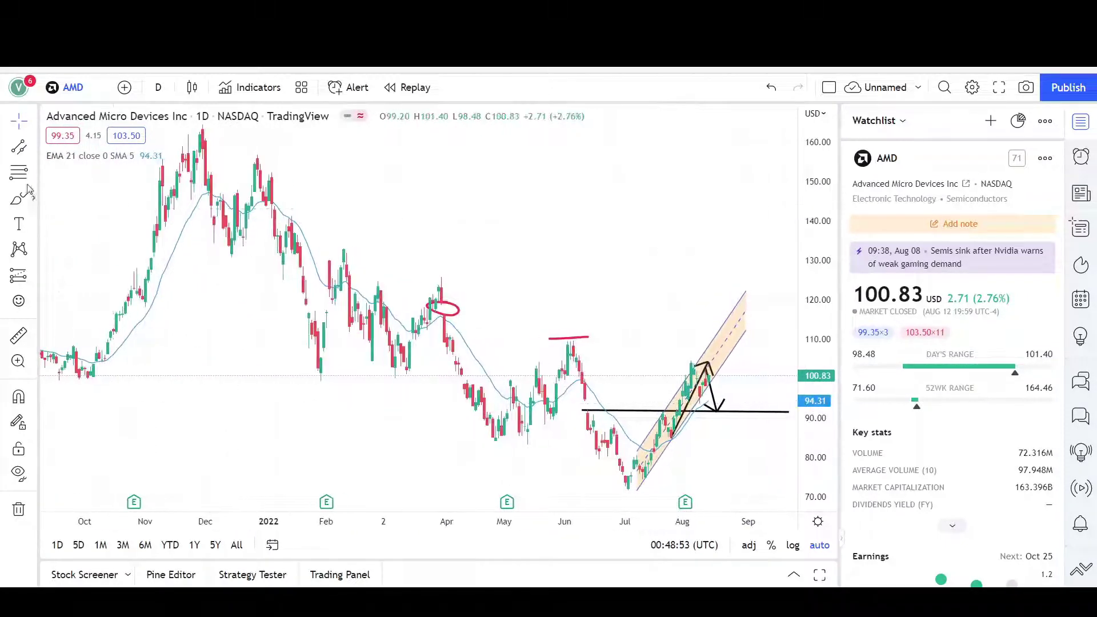
pyautogui.click(202, 123)
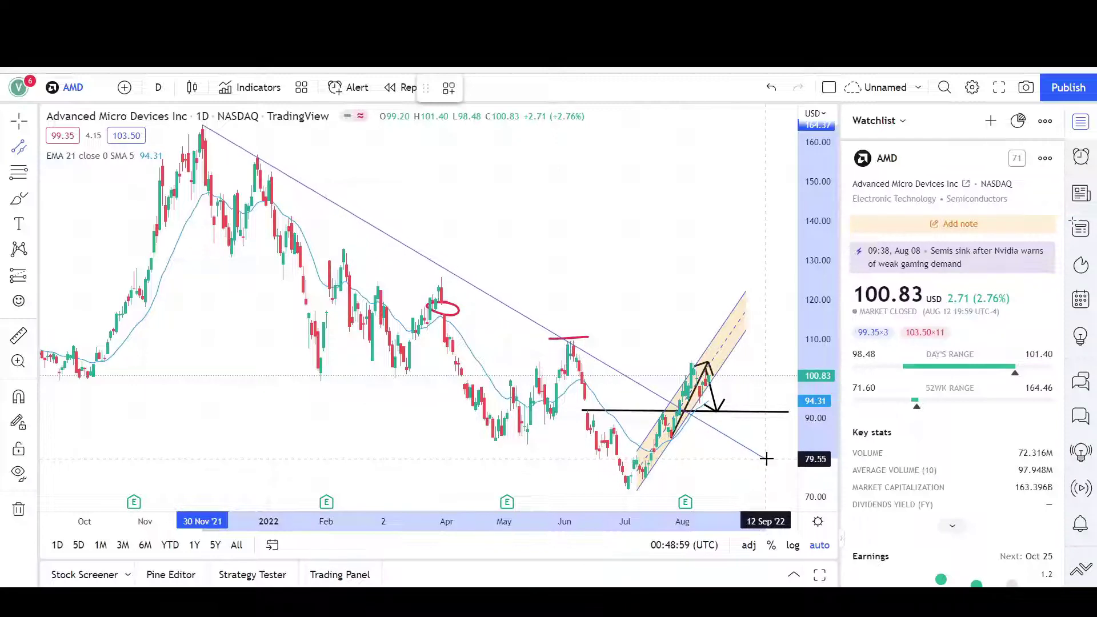
pyautogui.click(767, 458)
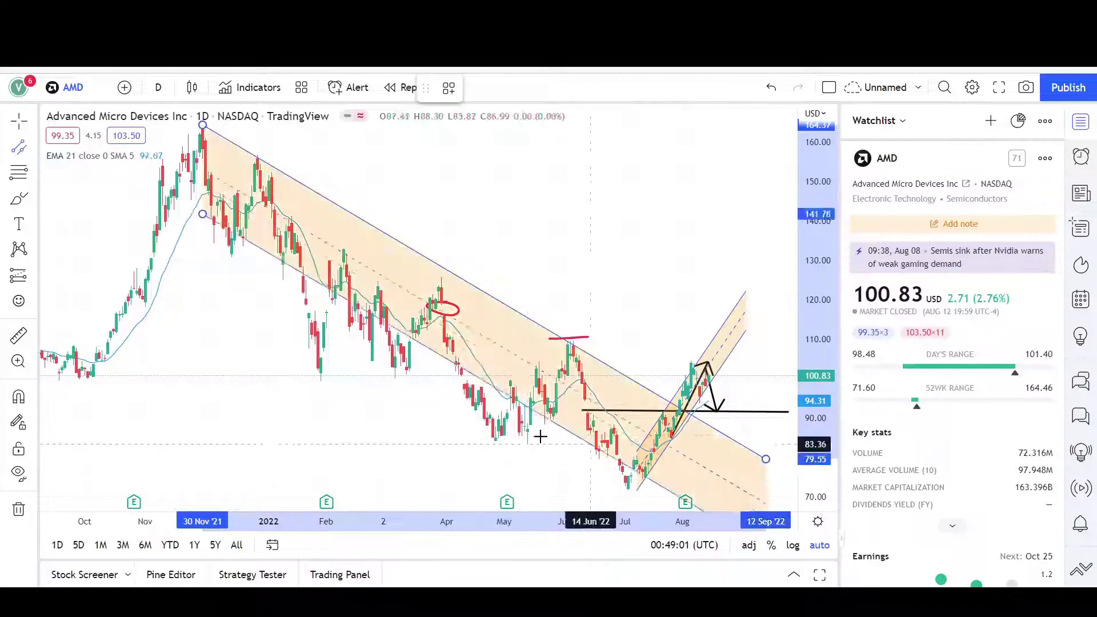
pyautogui.click(337, 381)
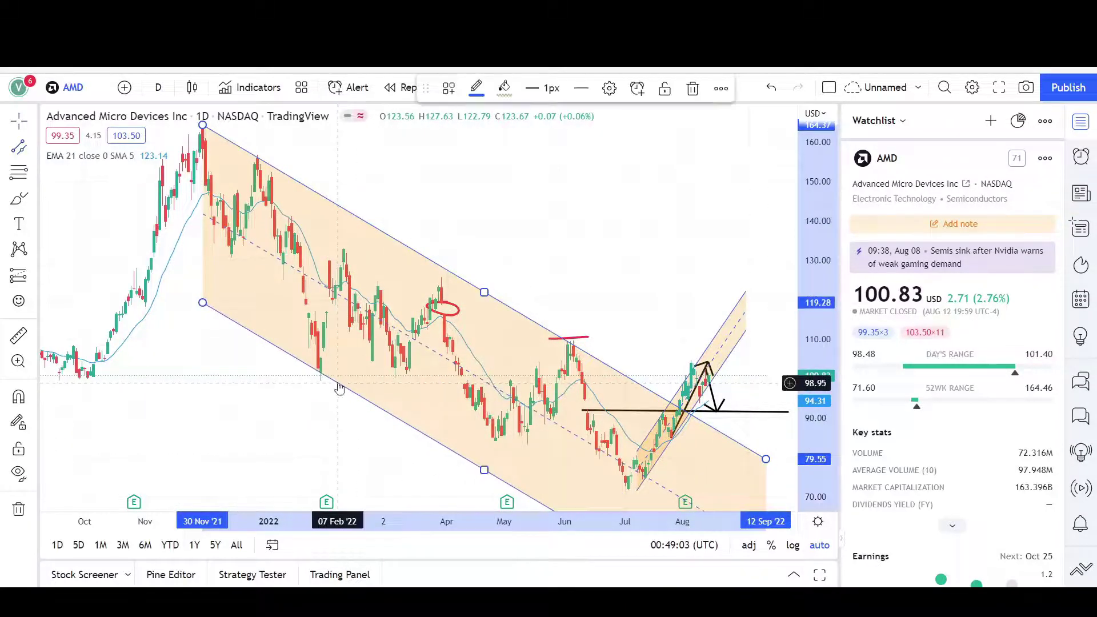
# Step: Change the descending channel's fill colour to yellow
pyautogui.click(496, 96)
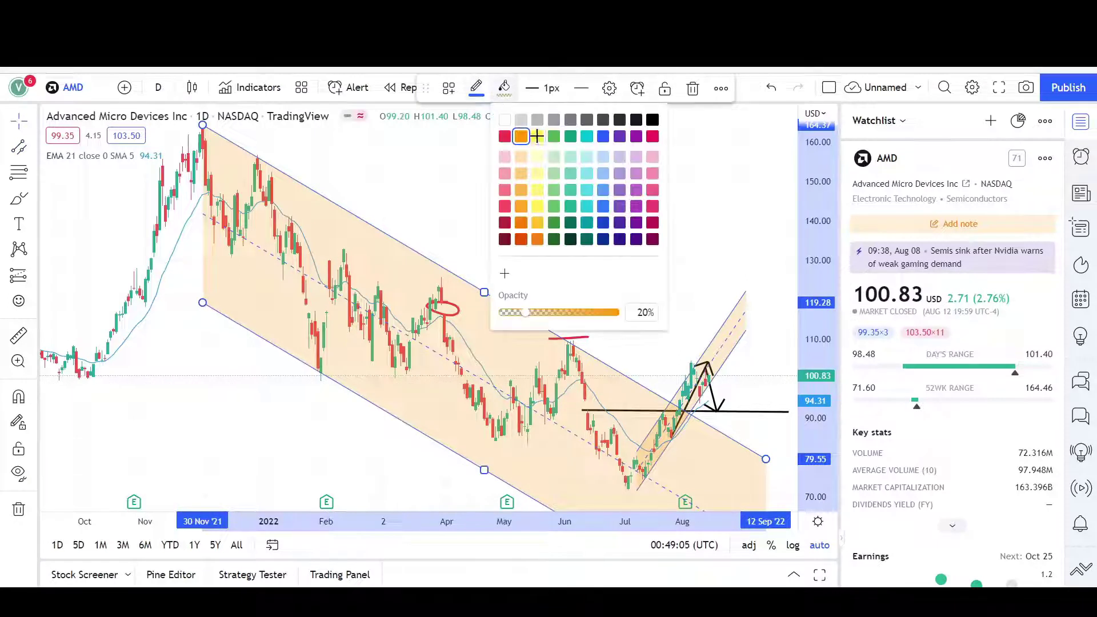
pyautogui.click(537, 136)
pyautogui.click(586, 269)
# Step: Move the upper-edge end point of the descending channel to 10 August '22 at about 78.47
pyautogui.moveTo(617, 311); pyautogui.dragTo(542, 311)
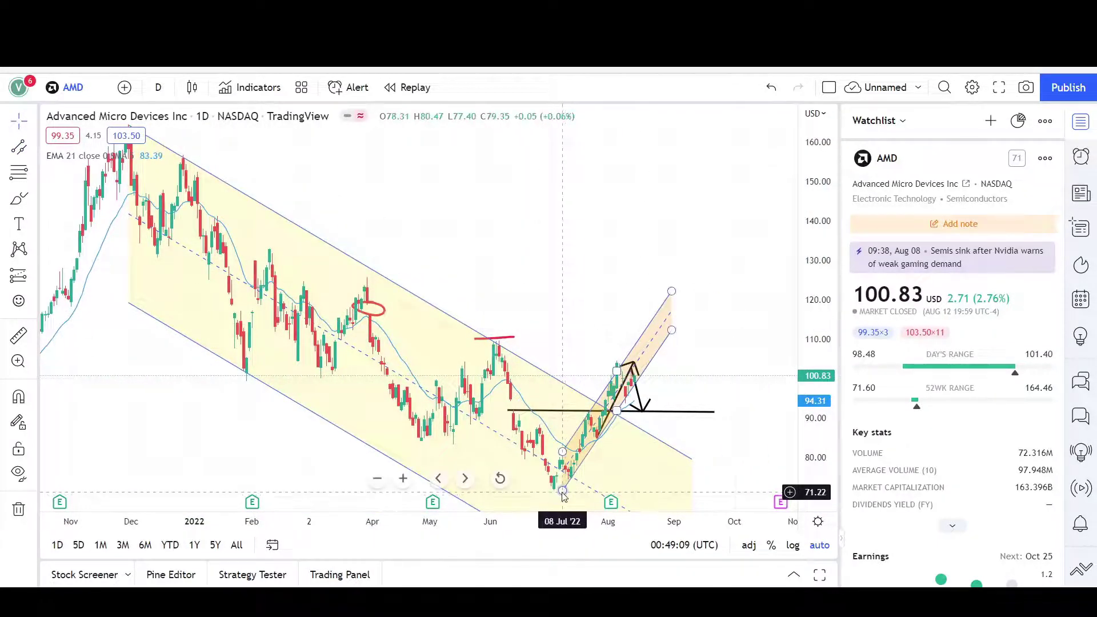
pyautogui.scroll(-1, 586, 380)
pyautogui.scroll(2, 658, 419)
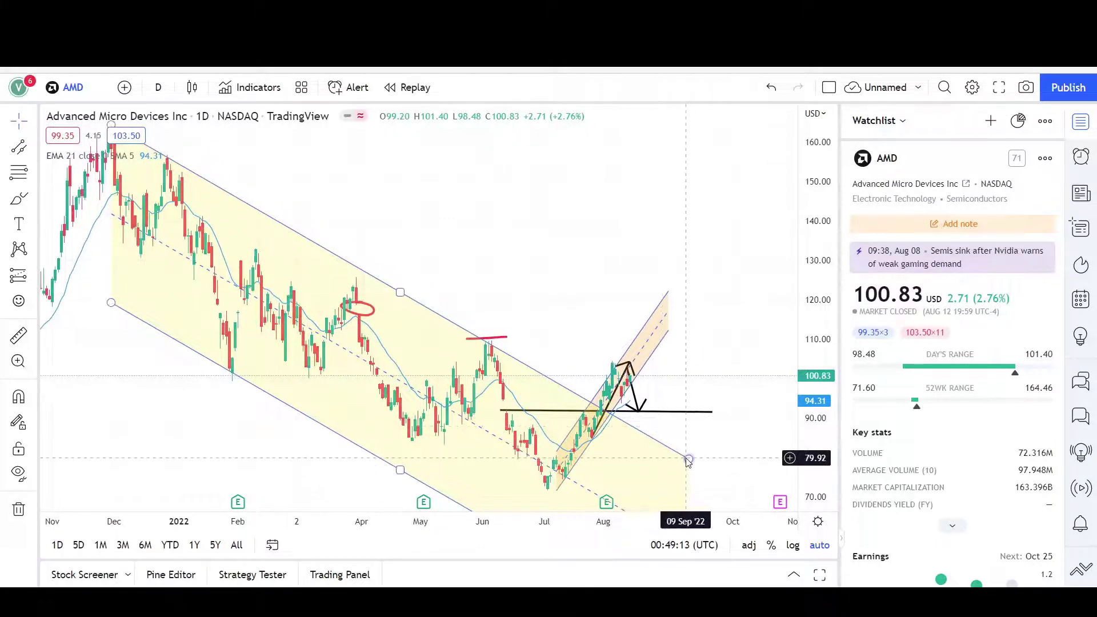
pyautogui.moveTo(688, 460); pyautogui.dragTo(627, 468)
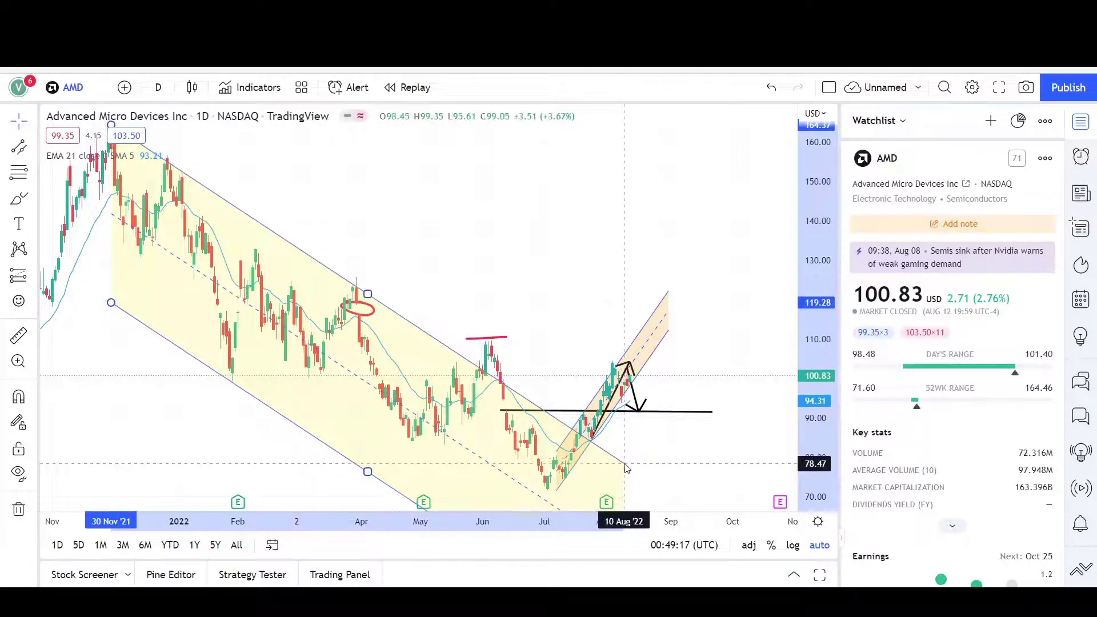
pyautogui.click(512, 304)
# Step: Raise the descending channel's lower edge slightly so that it starts at about 121.42
pyautogui.scroll(-1, 512, 305)
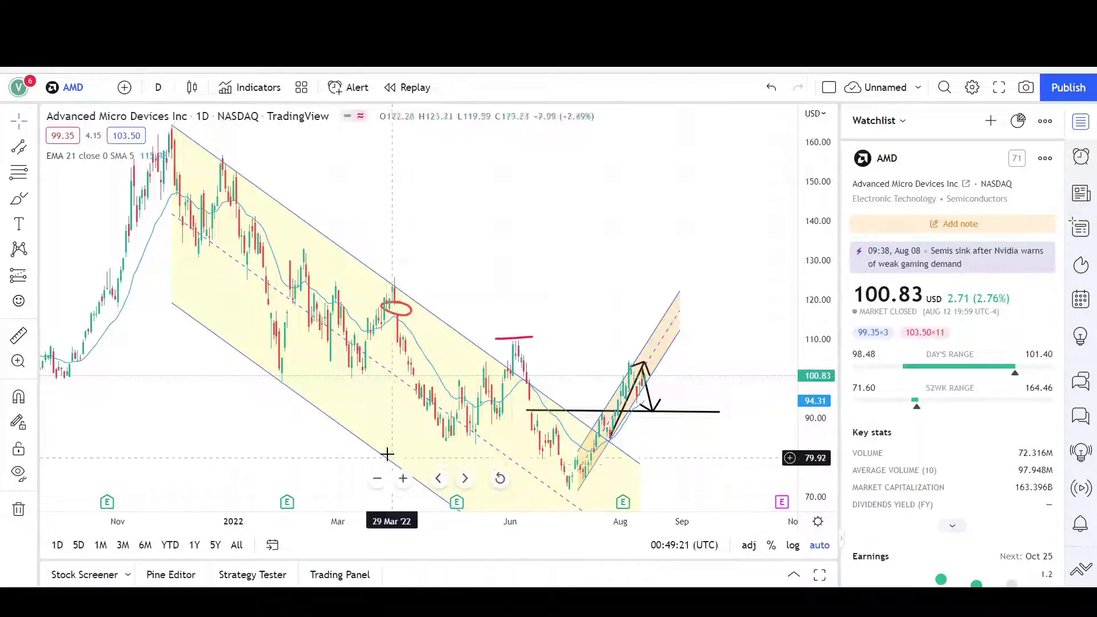
pyautogui.scroll(1, 456, 453)
pyautogui.scroll(-2, 455, 453)
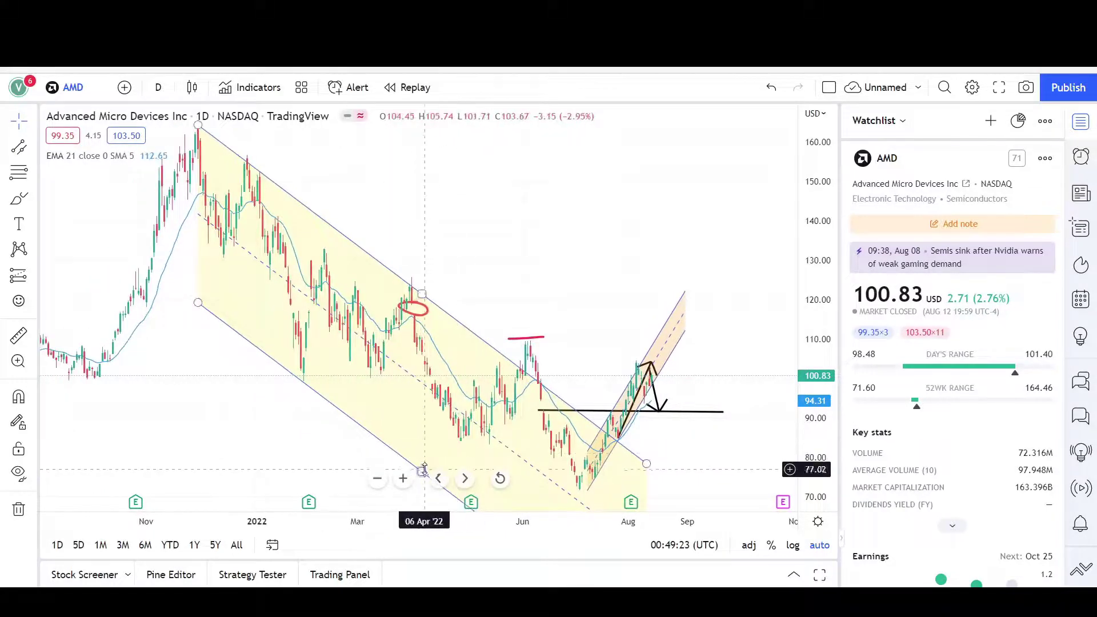
pyautogui.moveTo(424, 469); pyautogui.dragTo(424, 462)
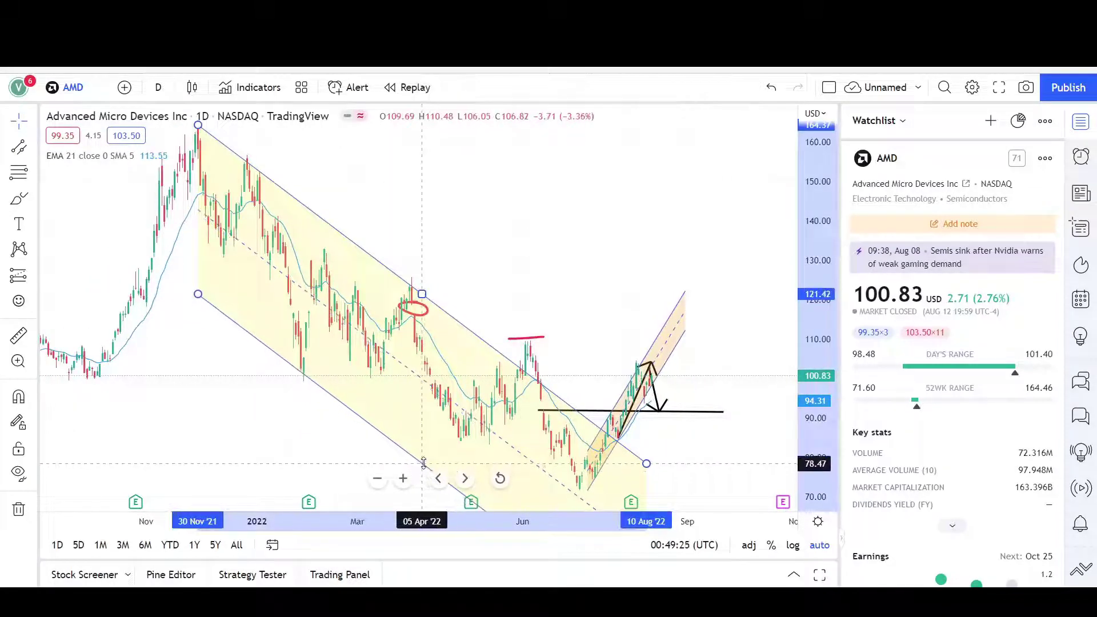
# Step: Brush-draw circles around the late-March and early-June highs, and underline the May lows at about 84
pyautogui.click(538, 327)
pyautogui.click(19, 199)
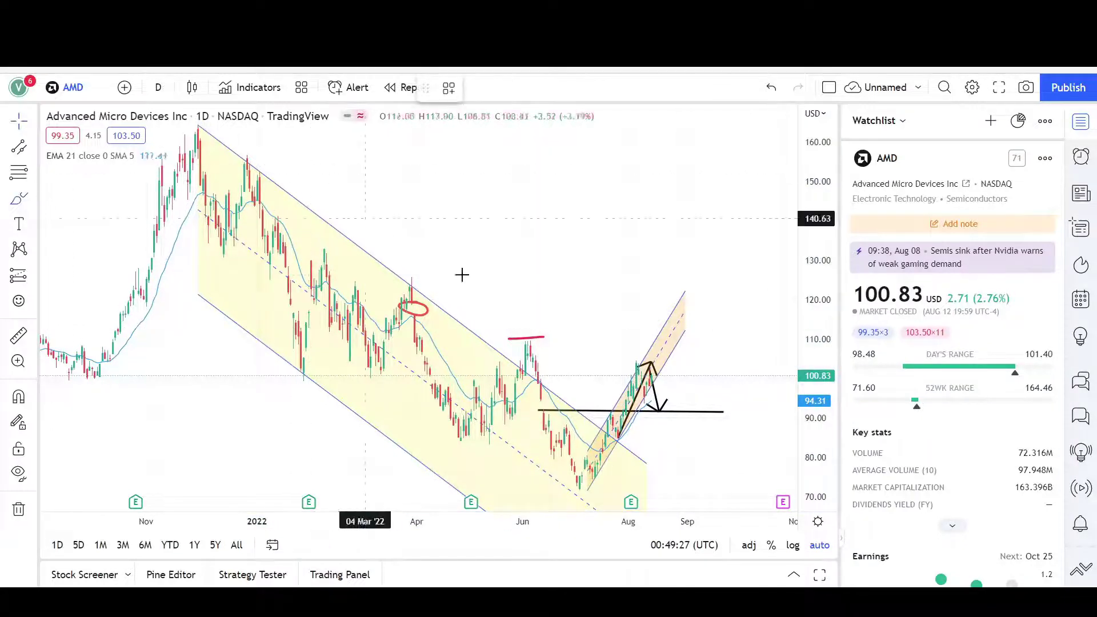
pyautogui.moveTo(424, 277); pyautogui.dragTo(412, 278)
pyautogui.moveTo(517, 336)
pyautogui.mouseDown()
pyautogui.moveTo(551, 334)
pyautogui.moveTo(507, 357)
pyautogui.moveTo(517, 337)
pyautogui.mouseUp()
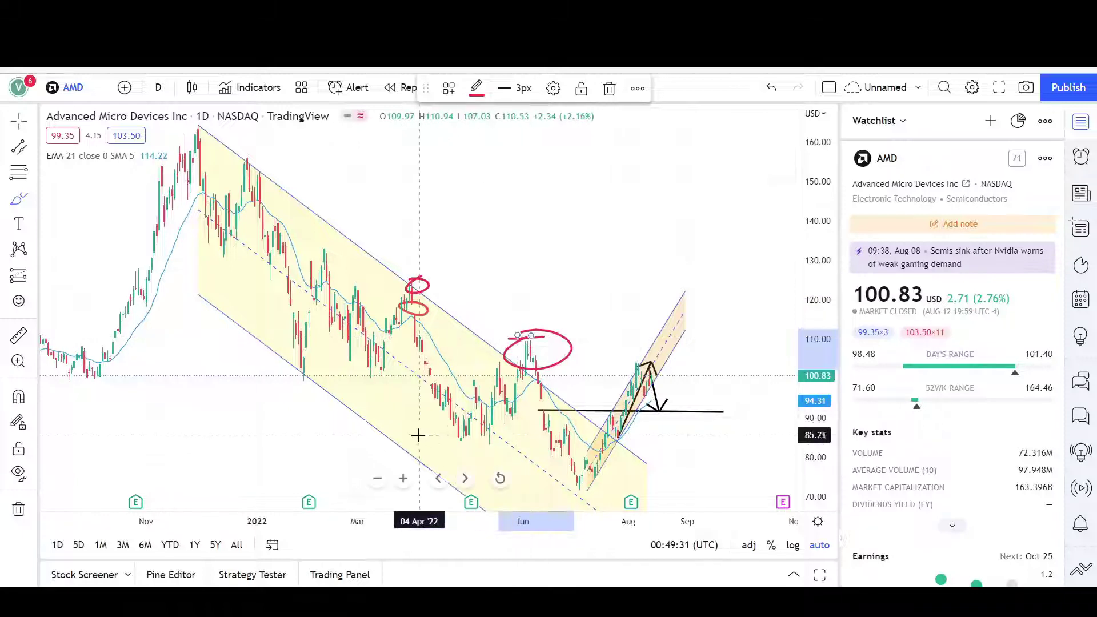
pyautogui.moveTo(423, 438); pyautogui.dragTo(525, 444)
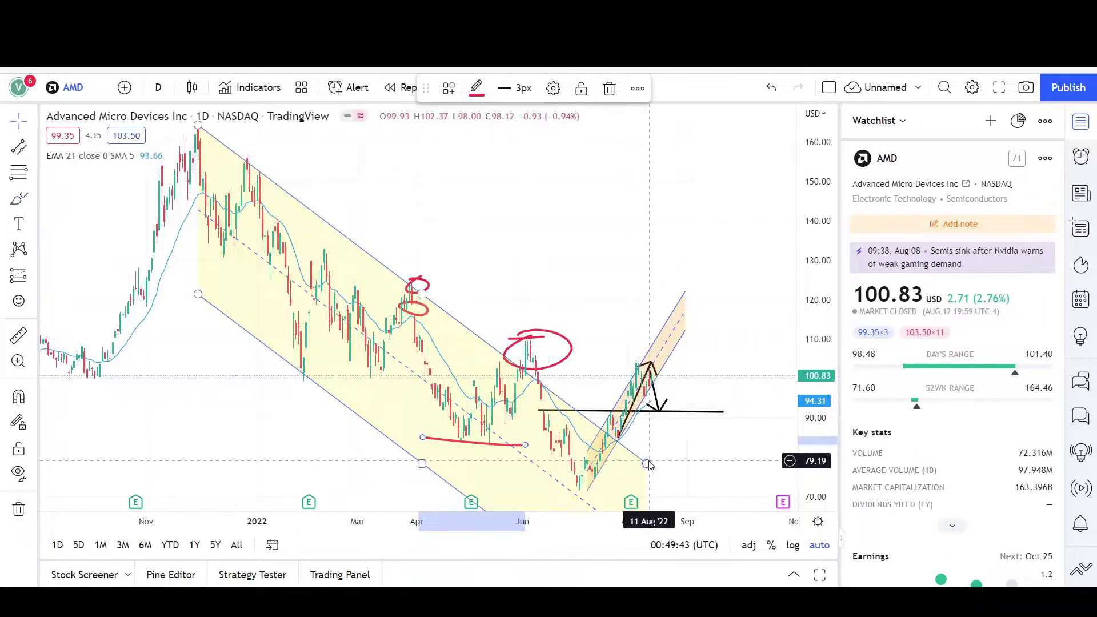
# Step: Extend the descending channel's upper-edge end point to 26 August '22 at about 72.67
pyautogui.moveTo(648, 464); pyautogui.dragTo(680, 491)
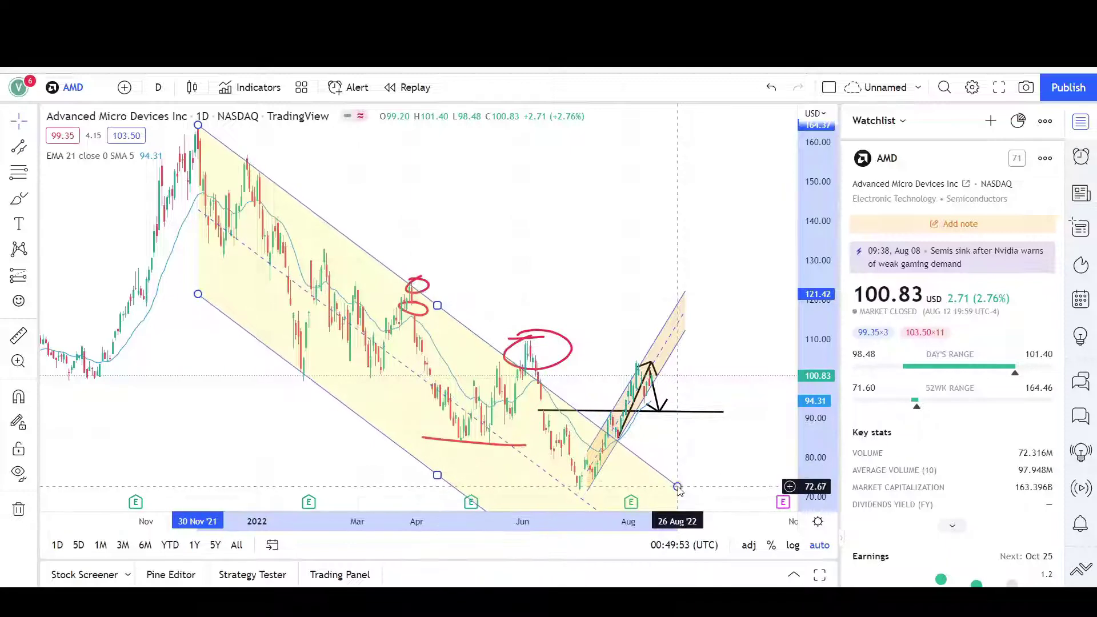
pyautogui.click(737, 446)
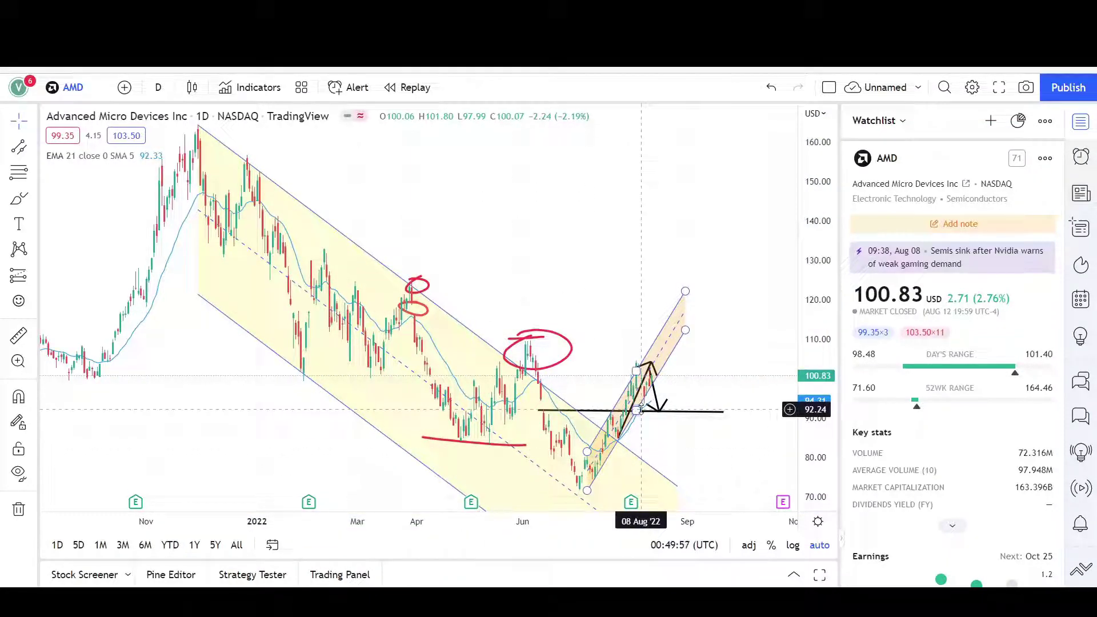
# Step: Circle the tip of the downward arrow on the black support line at about 92 with the Brush
pyautogui.scroll(4, 643, 360)
pyautogui.scroll(1, 571, 435)
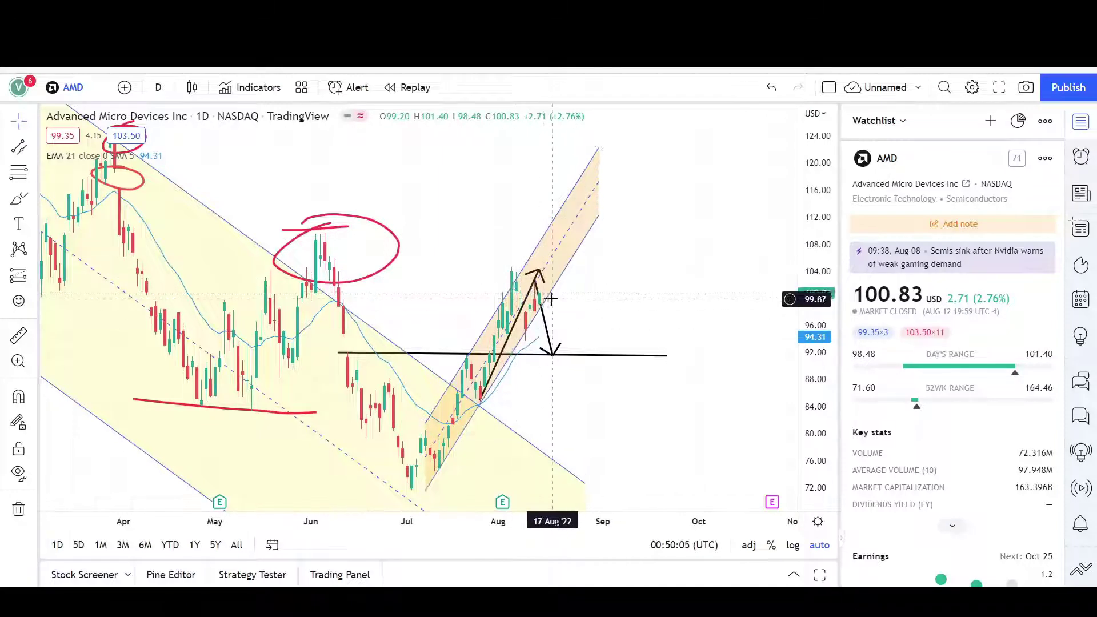
pyautogui.click(19, 198)
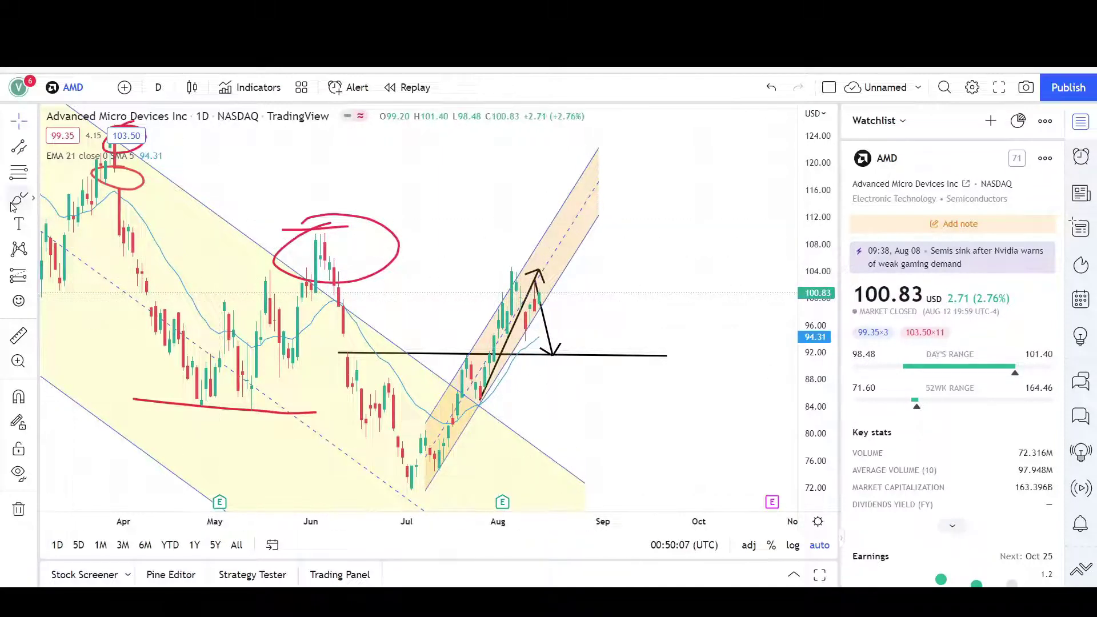
pyautogui.moveTo(562, 344); pyautogui.dragTo(547, 355)
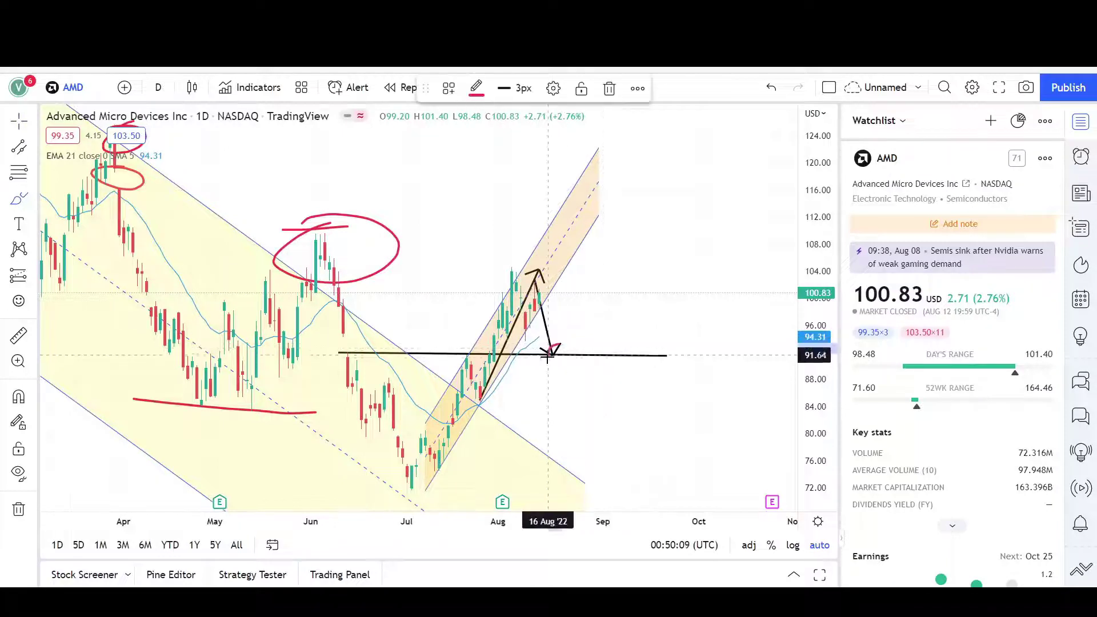
# Step: Brush-draw a rising path from the circled support point up to about 107 at the start of September
pyautogui.scroll(-5, 644, 362)
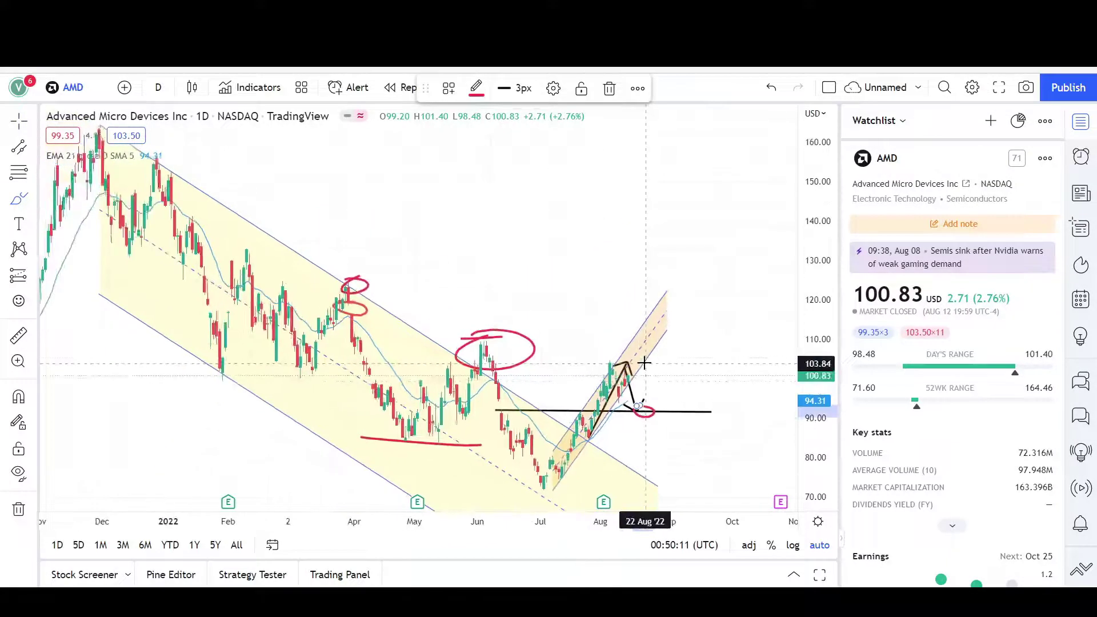
pyautogui.scroll(5, 644, 363)
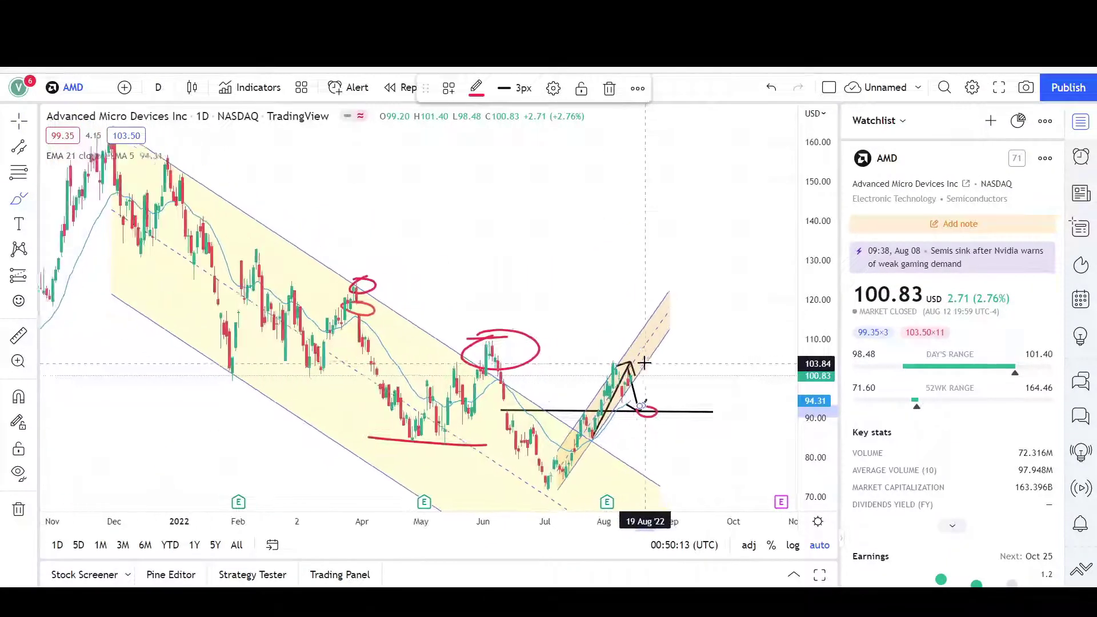
pyautogui.scroll(1, 644, 362)
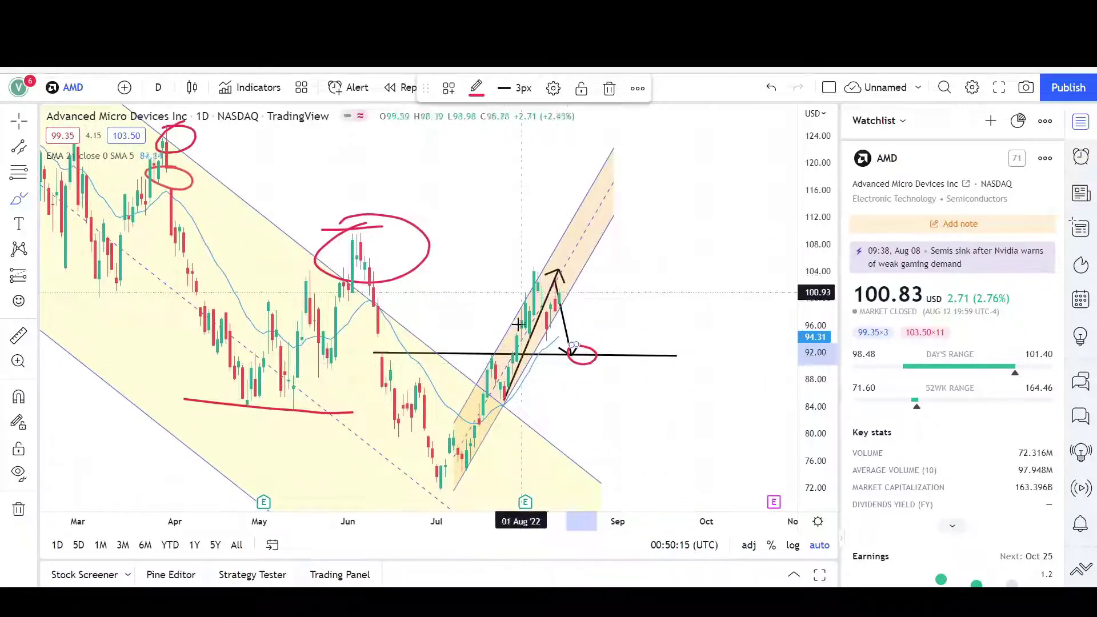
pyautogui.scroll(3, 601, 311)
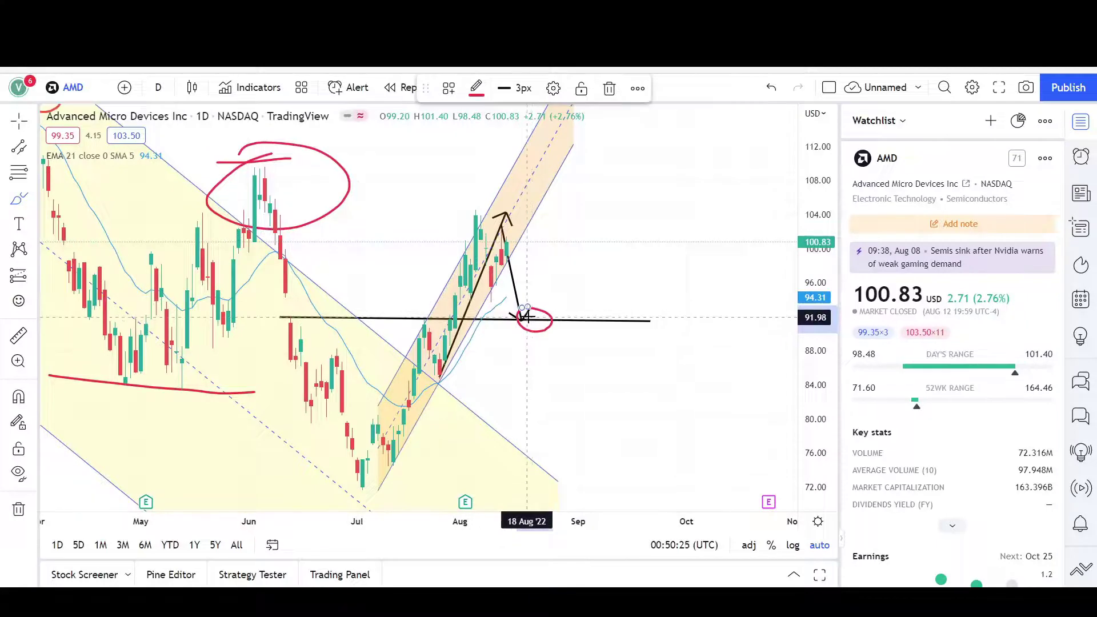
pyautogui.moveTo(517, 318); pyautogui.dragTo(579, 204)
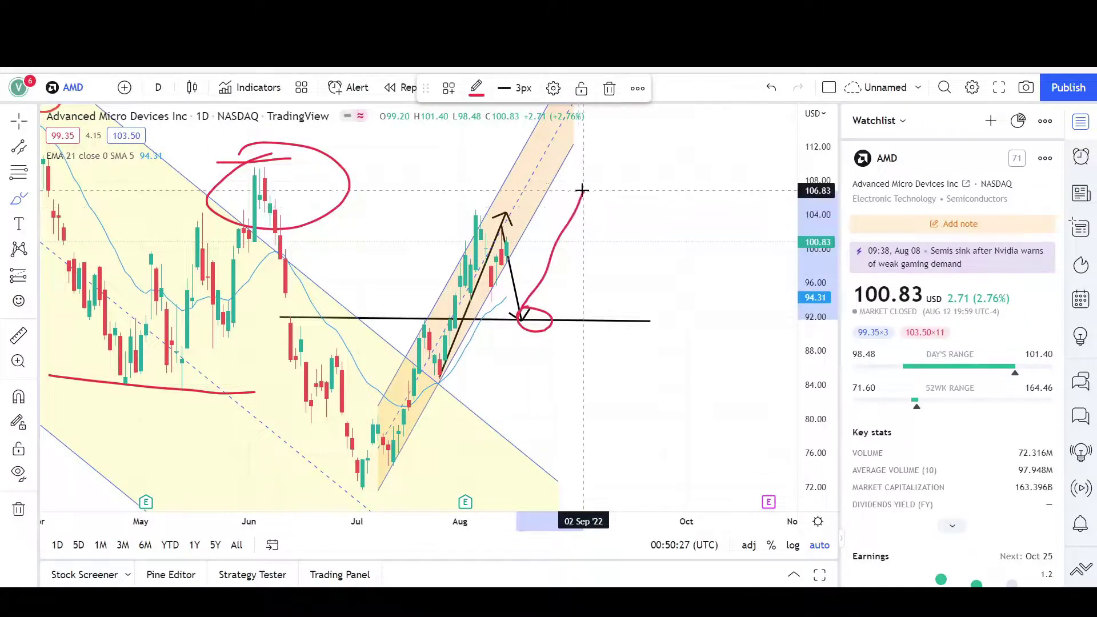
# Step: Brush-draw a falling path from the latest candle through the support line to about 72, and underline the July low at about 71
pyautogui.scroll(-2, 580, 348)
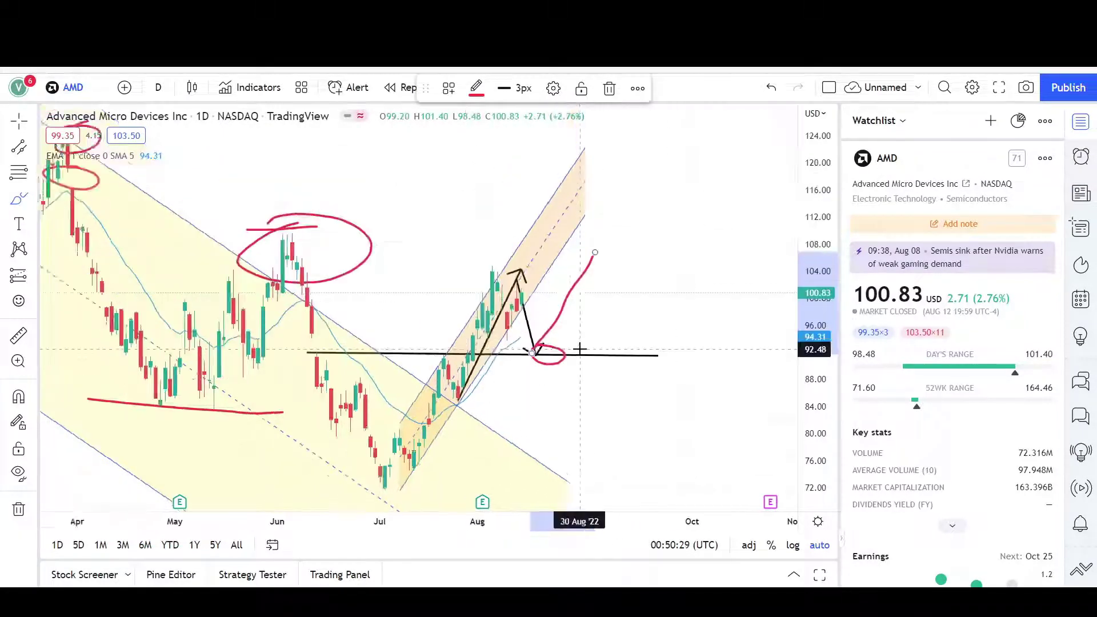
pyautogui.scroll(-3, 580, 349)
pyautogui.scroll(3, 551, 310)
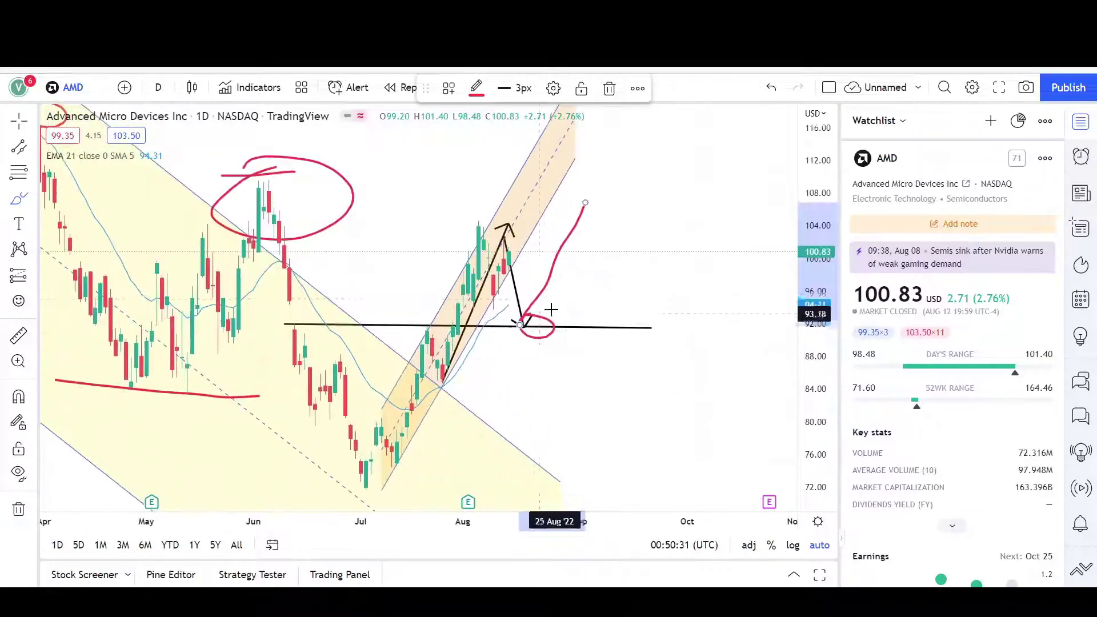
pyautogui.moveTo(505, 254)
pyautogui.mouseDown()
pyautogui.moveTo(522, 326)
pyautogui.moveTo(547, 350)
pyautogui.mouseUp()
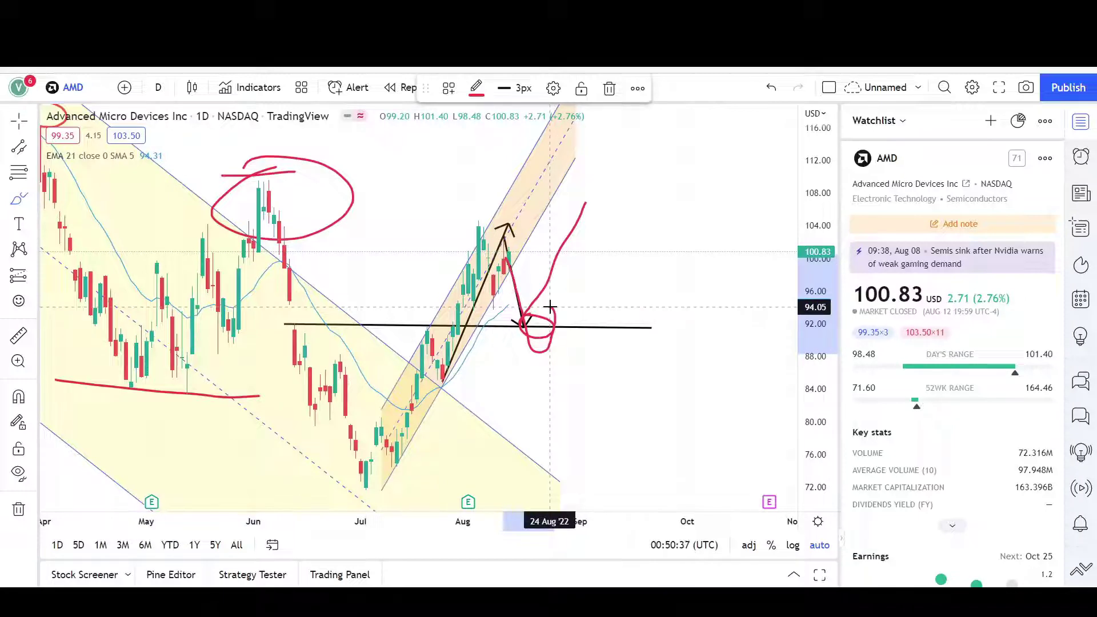
pyautogui.moveTo(549, 307); pyautogui.dragTo(622, 457)
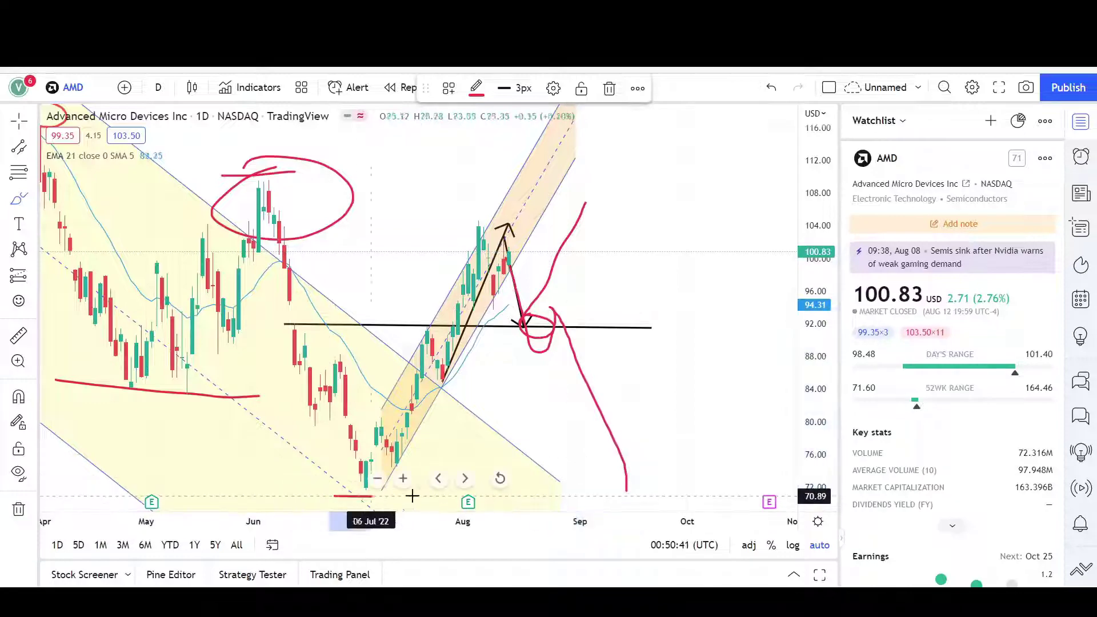
pyautogui.scroll(-5, 545, 384)
pyautogui.scroll(5, 627, 335)
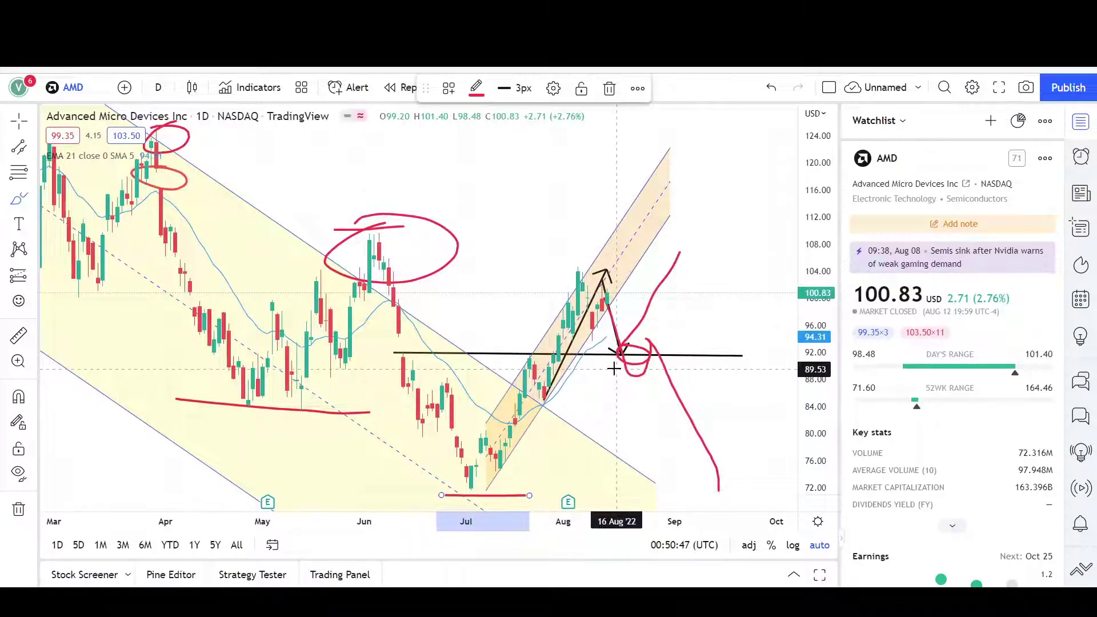
pyautogui.scroll(-4, 627, 396)
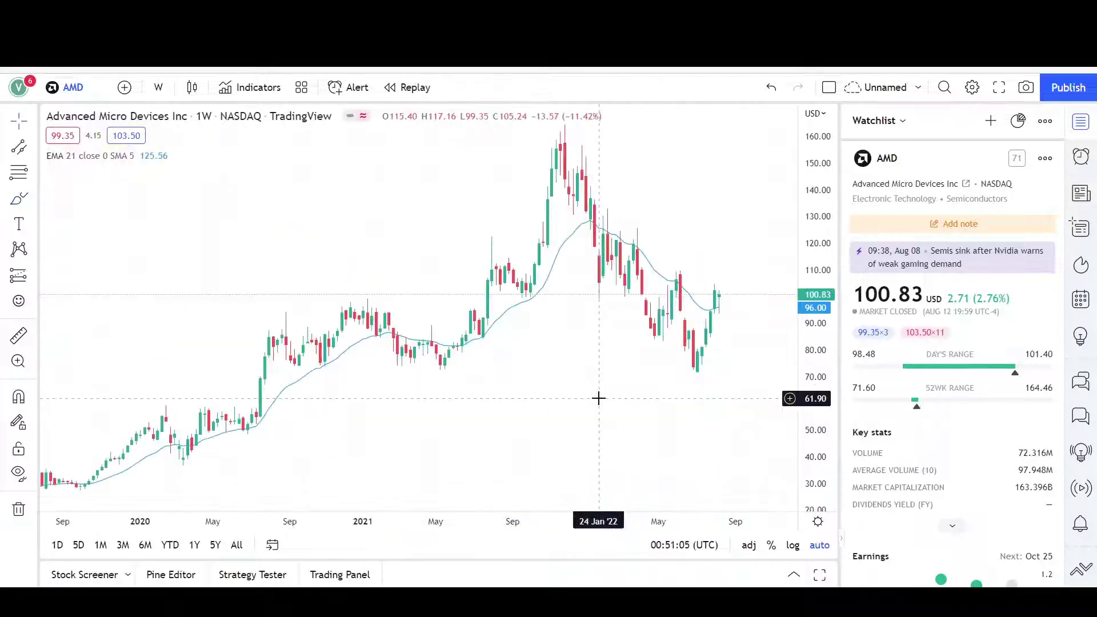
# Step: On the weekly chart, draw a rising parallel channel from 30 September '19 at about 27.43 to 15 May '23 at about 131.40, spanning up to the late-2021 peak
pyautogui.scroll(-5, 598, 397)
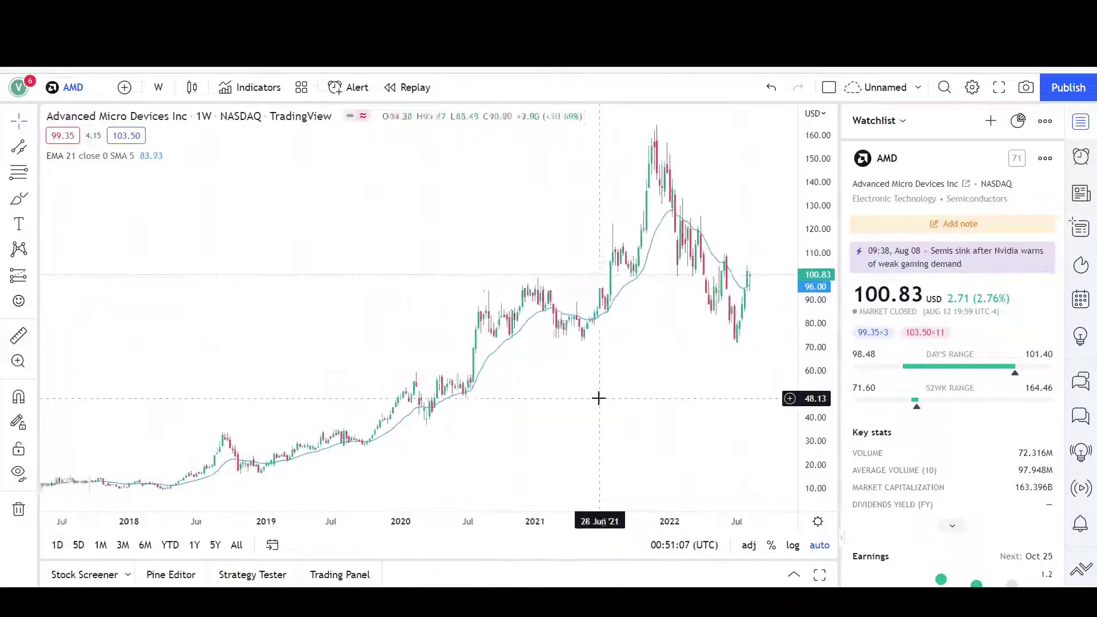
pyautogui.moveTo(693, 400); pyautogui.dragTo(550, 414)
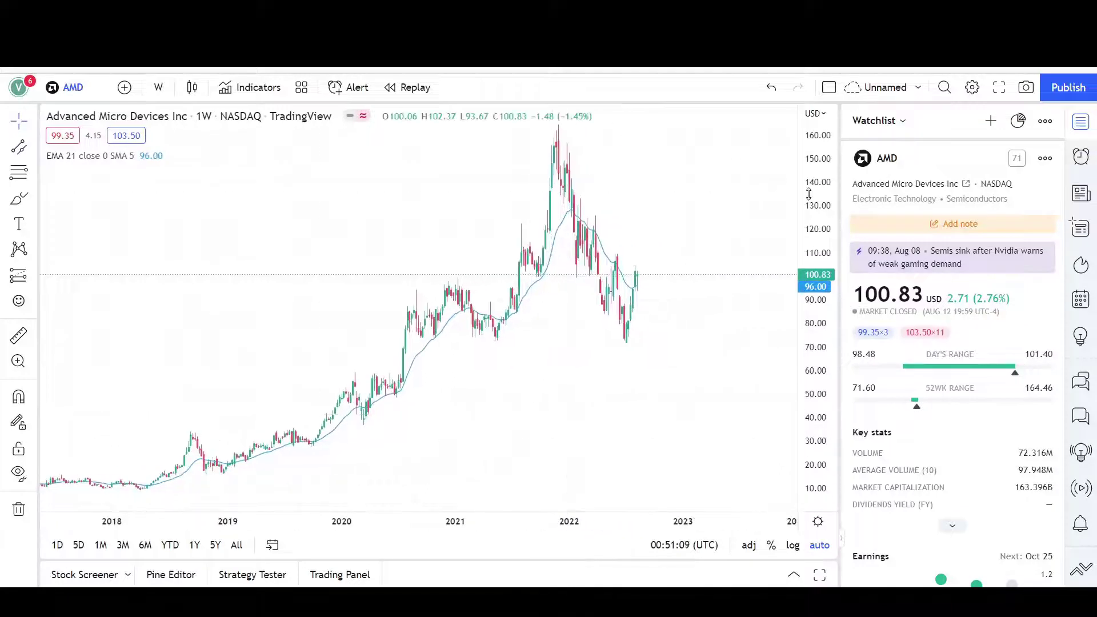
pyautogui.moveTo(810, 194); pyautogui.dragTo(818, 245)
pyautogui.scroll(1, 618, 325)
pyautogui.moveTo(527, 380); pyautogui.dragTo(553, 382)
pyautogui.scroll(1, 553, 382)
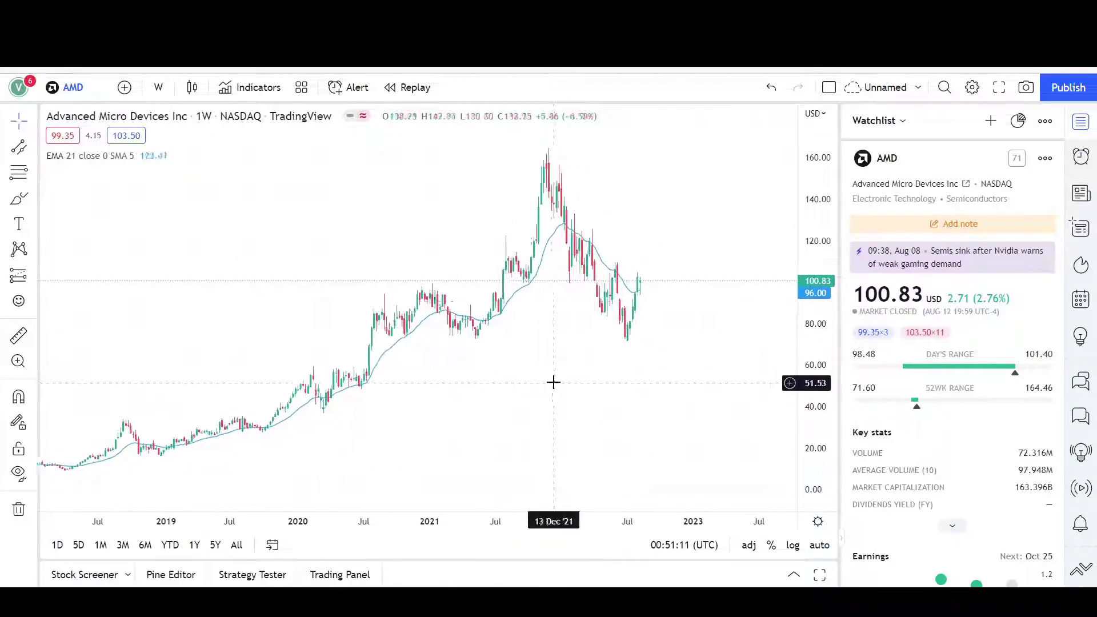
pyautogui.click(259, 433)
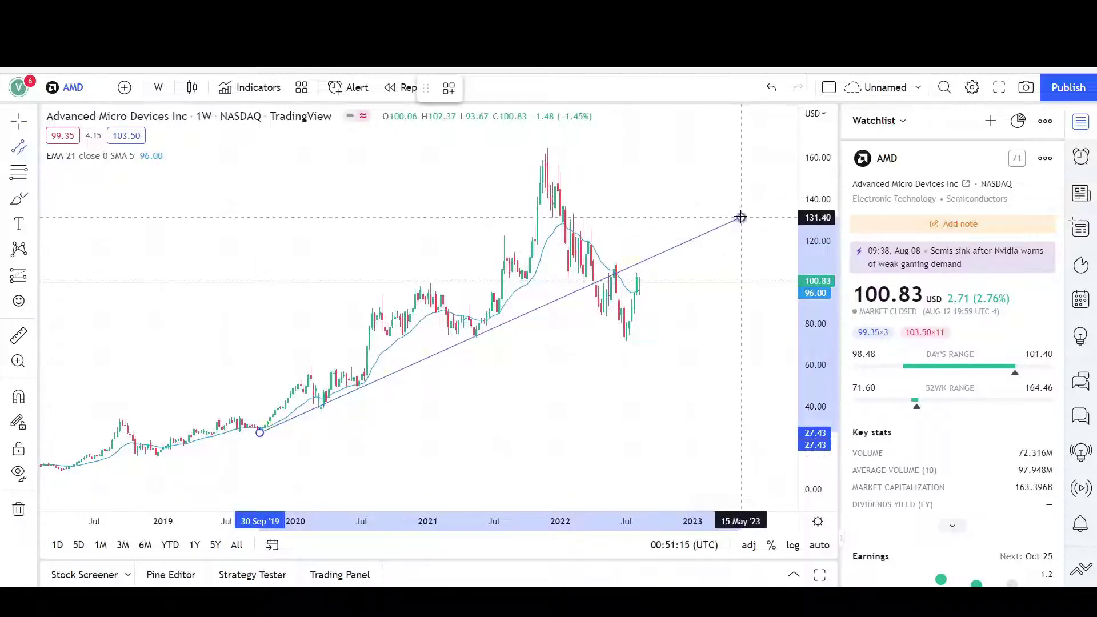
pyautogui.click(740, 217)
pyautogui.click(510, 178)
pyautogui.click(588, 325)
# Step: Try the rising channel's upper edge lower, starting at about 61.38, and raise it back to the late-2021 peak
pyautogui.moveTo(501, 183); pyautogui.dragTo(518, 247)
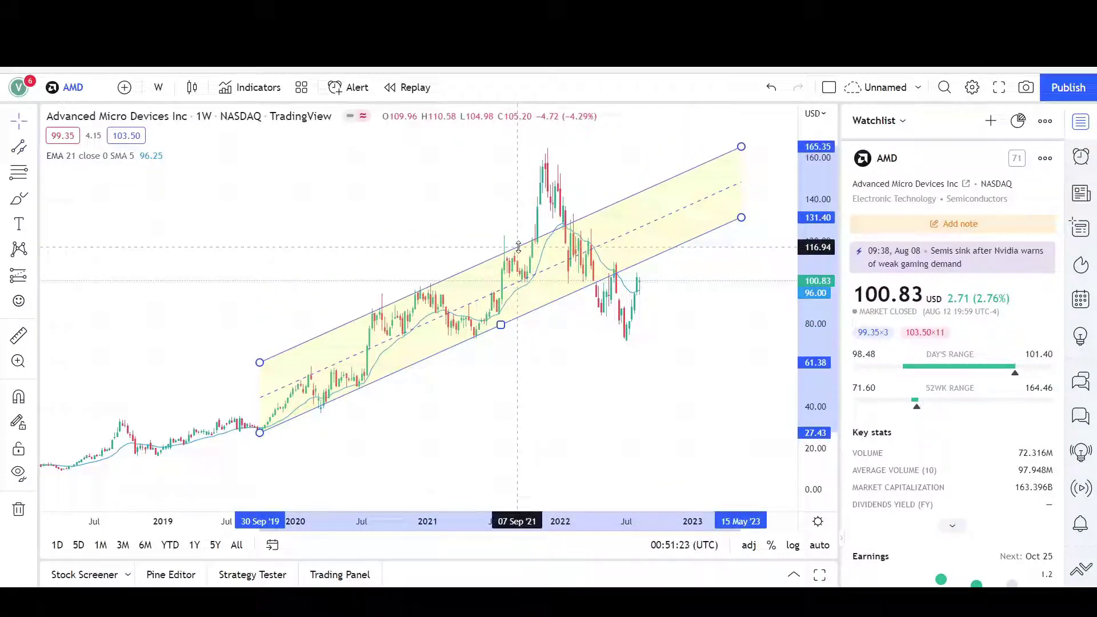
pyautogui.moveTo(518, 246); pyautogui.dragTo(498, 185)
pyautogui.click(601, 313)
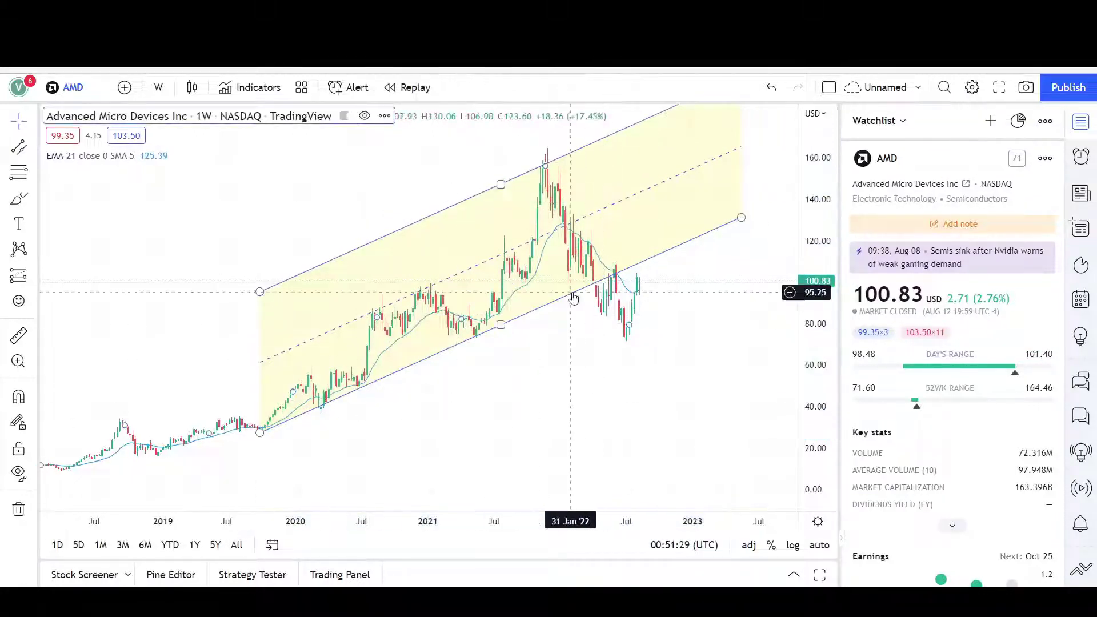
# Step: Brush-draw a circle around the mid-2022 candles below the channel, and a line above the late-2021 peak
pyautogui.scroll(3, 574, 299)
pyautogui.moveTo(570, 273)
pyautogui.mouseDown()
pyautogui.moveTo(529, 276)
pyautogui.moveTo(565, 273)
pyautogui.mouseUp()
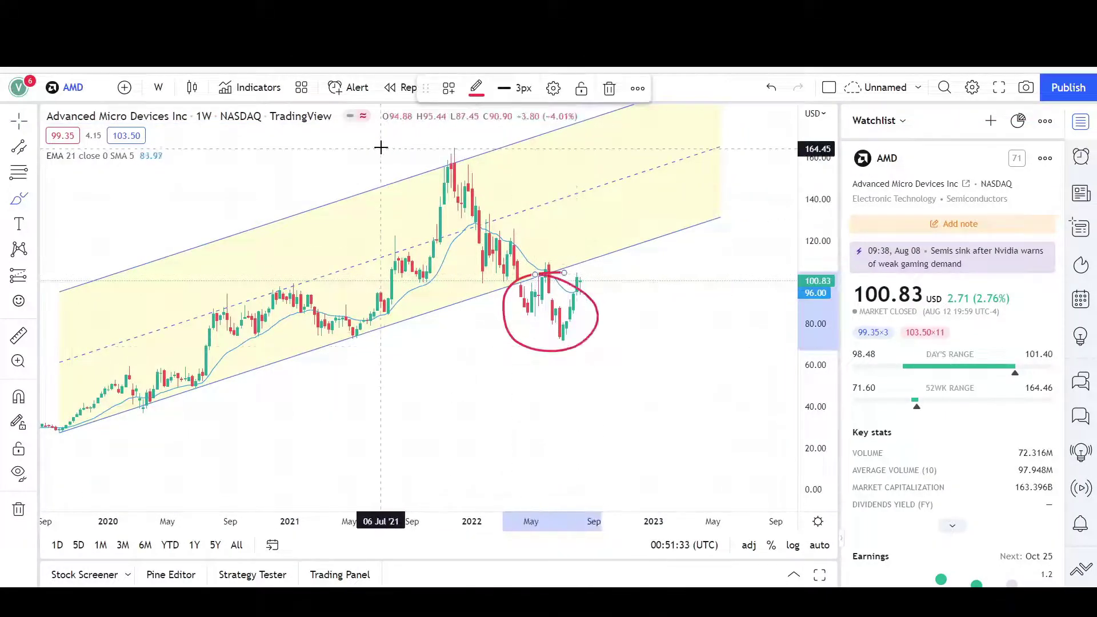
pyautogui.moveTo(386, 146); pyautogui.dragTo(493, 142)
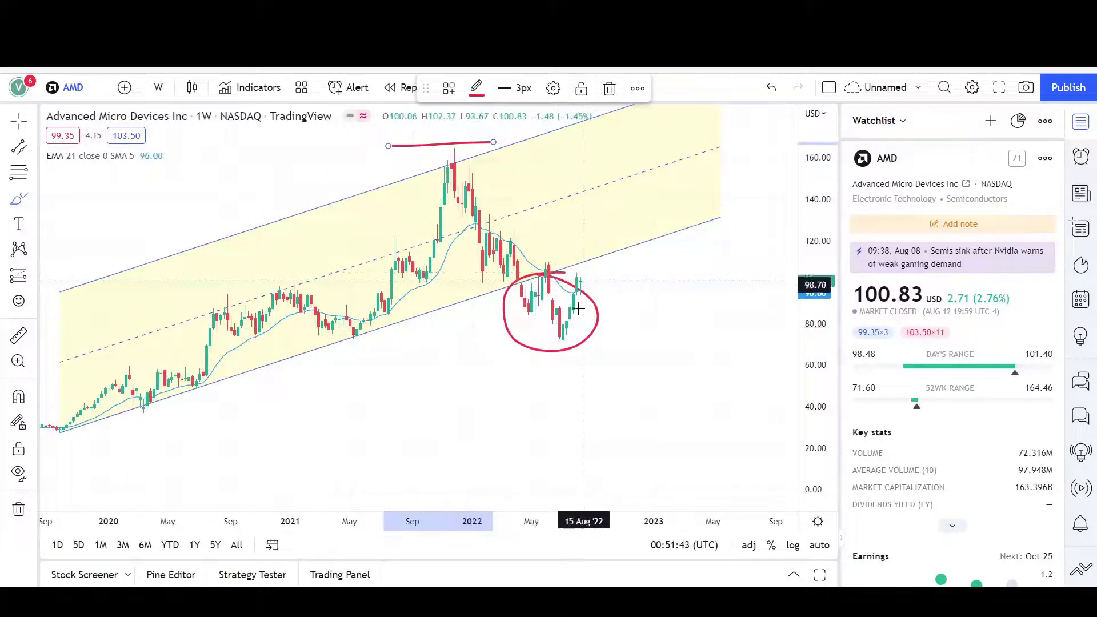
# Step: Draw an arrow from 17 April '23 at about 112.95 to the latest weekly candle, ending on 15 August '22 at about 100.68
pyautogui.scroll(3, 583, 316)
pyautogui.moveTo(817, 334); pyautogui.dragTo(806, 209)
pyautogui.moveTo(394, 522); pyautogui.dragTo(212, 336)
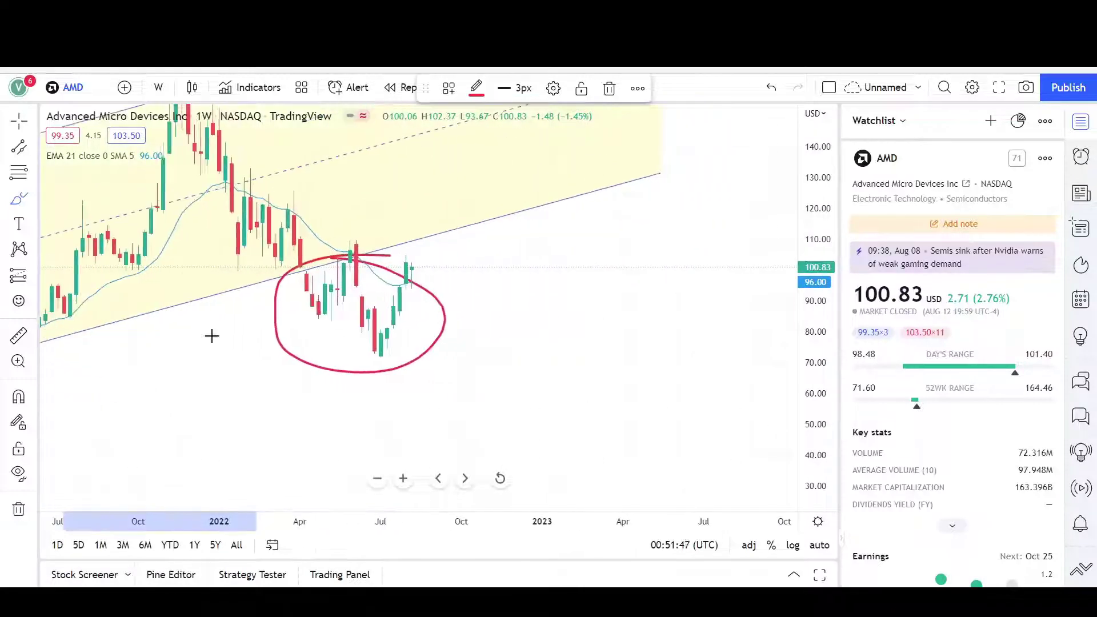
pyautogui.moveTo(507, 289); pyautogui.dragTo(666, 411)
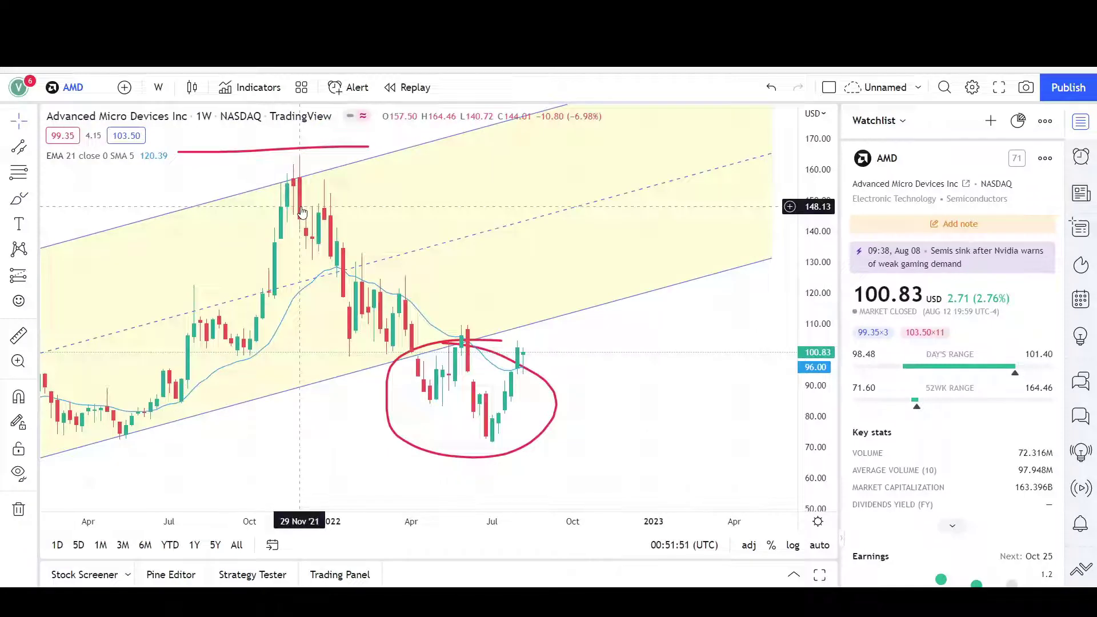
pyautogui.click(36, 150)
pyautogui.click(80, 176)
pyautogui.click(747, 315)
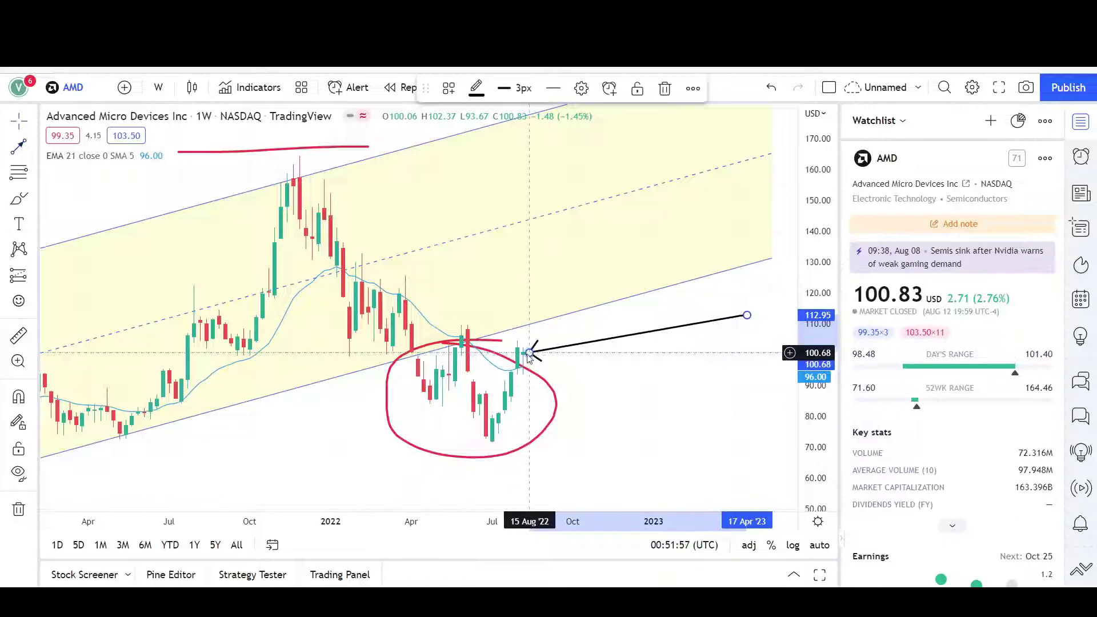
pyautogui.click(523, 356)
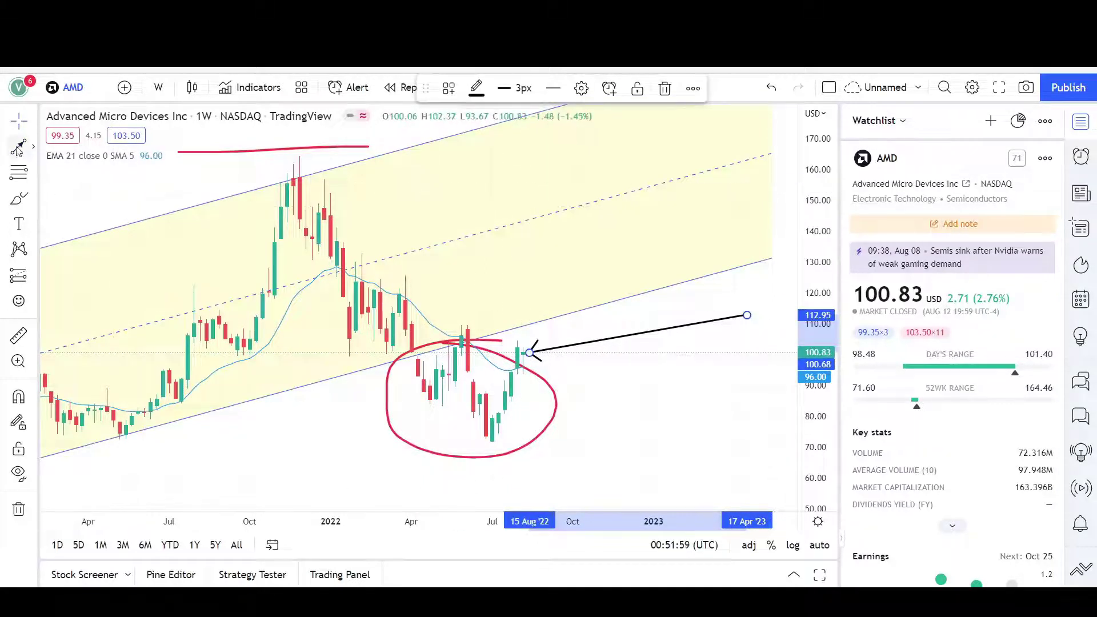
# Step: Move the arrow's tip to 22 August '22 at about 101.83, just beside the latest candle
pyautogui.moveTo(526, 350)
pyautogui.mouseDown()
pyautogui.moveTo(520, 335)
pyautogui.moveTo(361, 264)
pyautogui.moveTo(299, 191)
pyautogui.moveTo(363, 292)
pyautogui.moveTo(576, 353)
pyautogui.moveTo(517, 352)
pyautogui.moveTo(529, 356)
pyautogui.mouseUp()
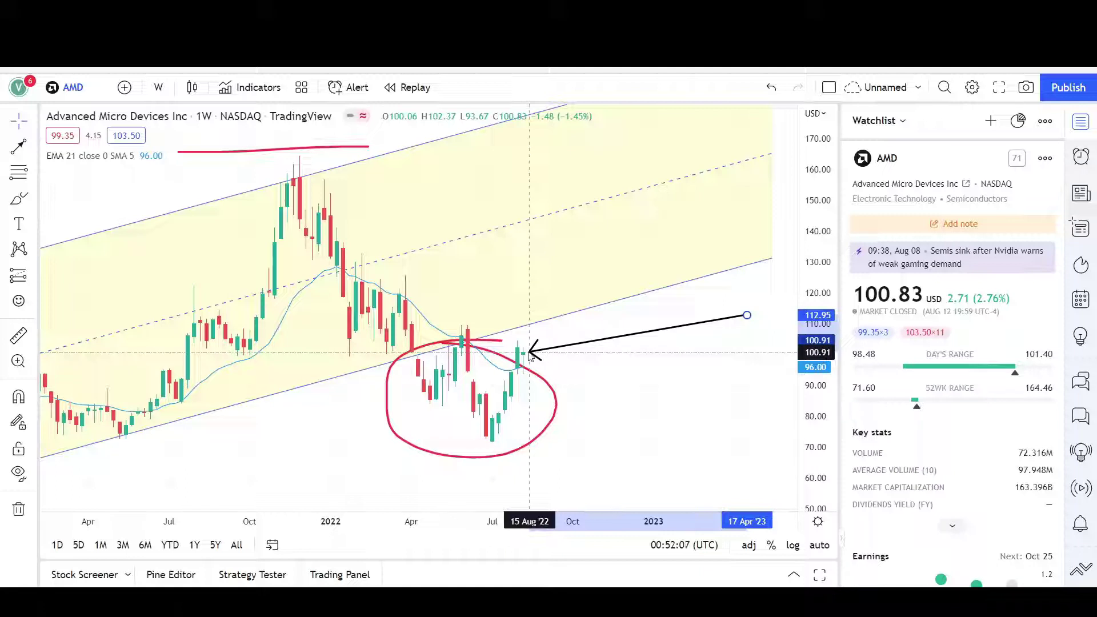
pyautogui.moveTo(529, 355); pyautogui.dragTo(530, 353)
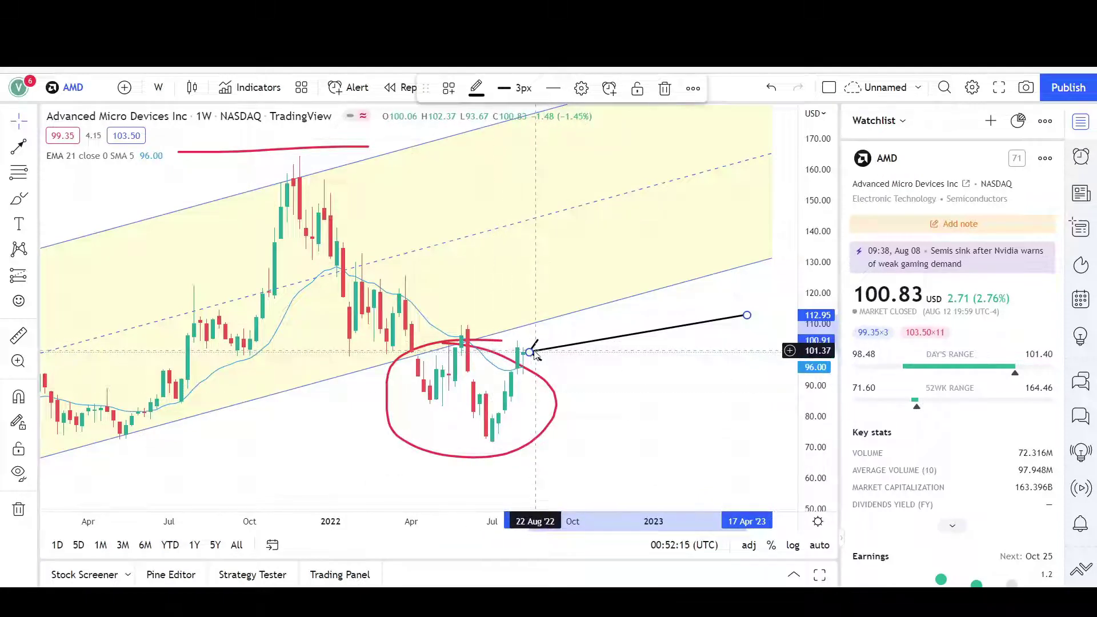
pyautogui.moveTo(530, 352); pyautogui.dragTo(537, 353)
# Step: Draw a horizontal parallel channel from 6 April '20 to 30 January '23, between about 74 and 95, and give it an orange fill
pyautogui.scroll(-2, 605, 358)
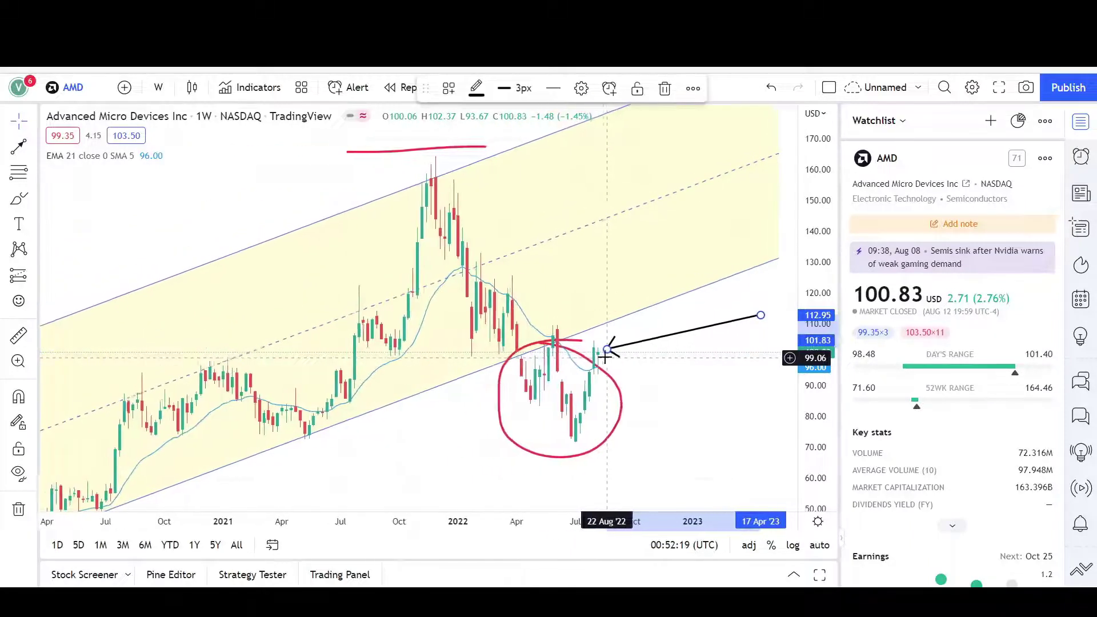
pyautogui.click(31, 150)
pyautogui.click(93, 434)
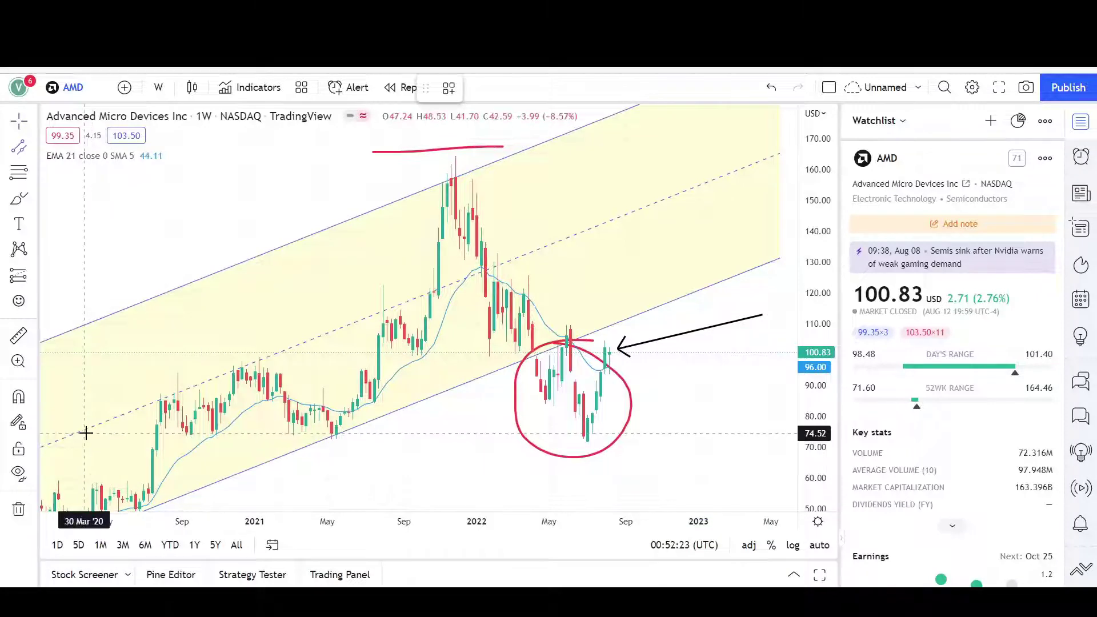
pyautogui.moveTo(87, 435); pyautogui.dragTo(716, 435)
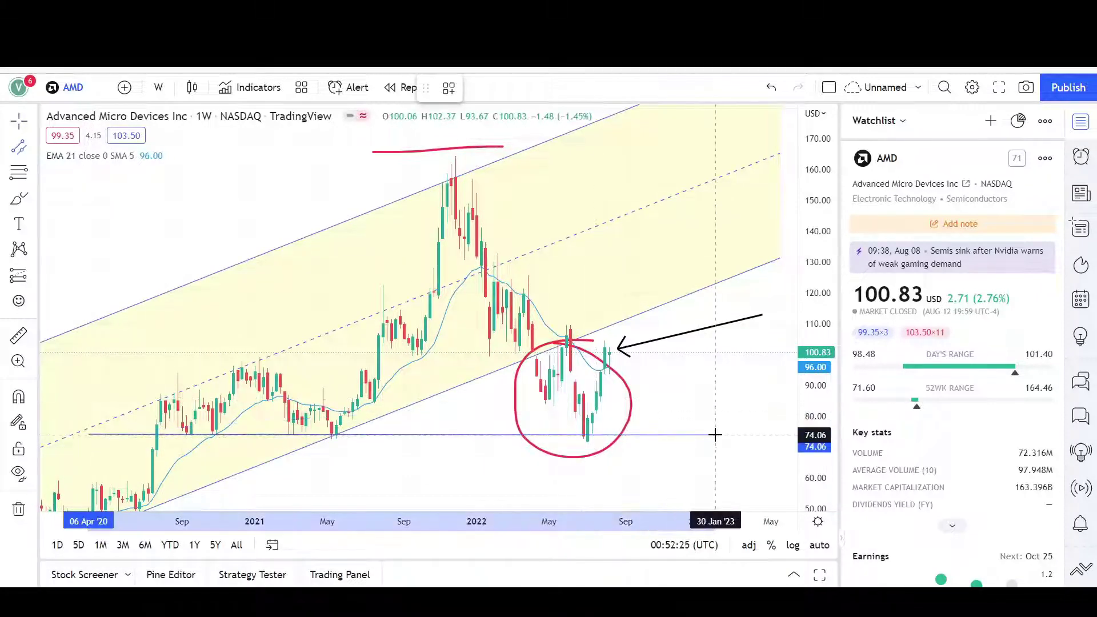
pyautogui.click(690, 371)
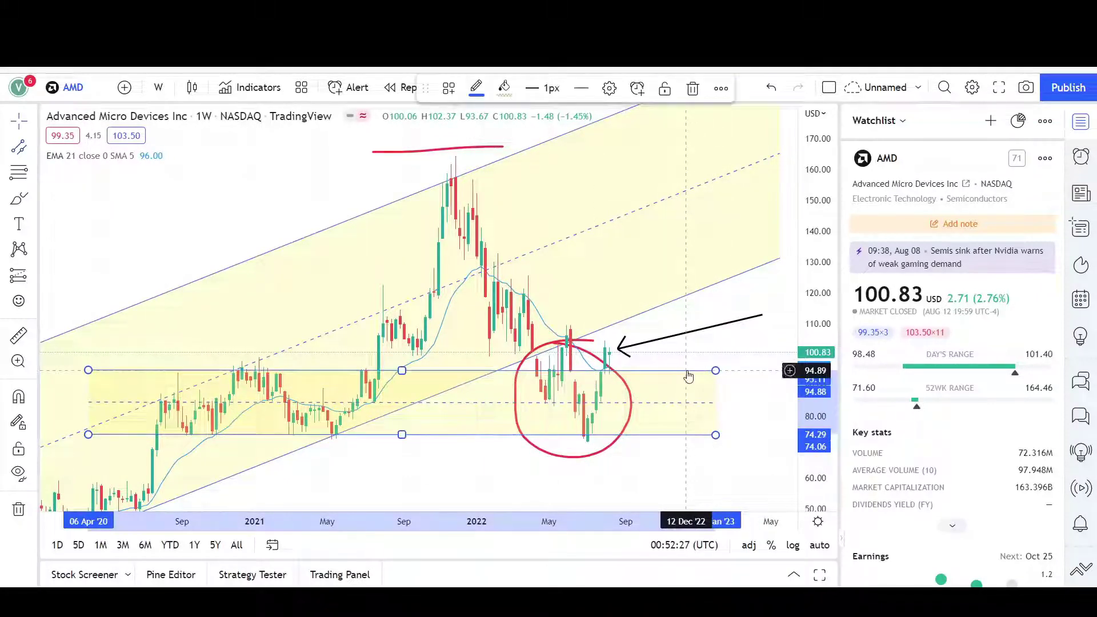
pyautogui.click(504, 89)
pyautogui.click(523, 137)
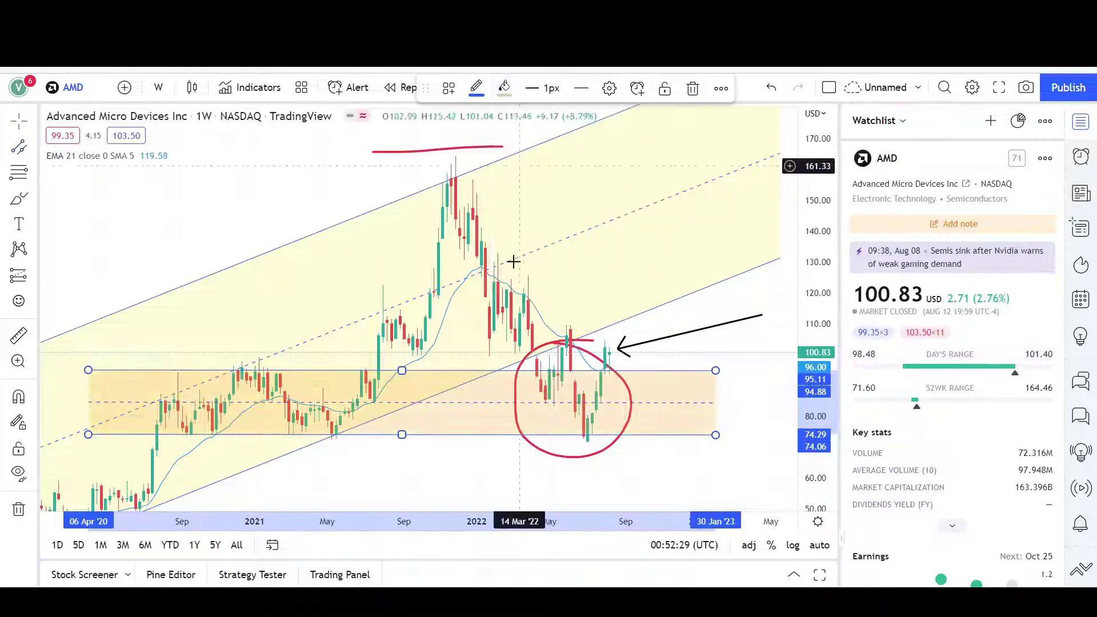
# Step: Try an arrow from 7 February '22 at about 62.02 to the 4 October '21 candle at about 100.68, and delete it
pyautogui.scroll(-1, 510, 255)
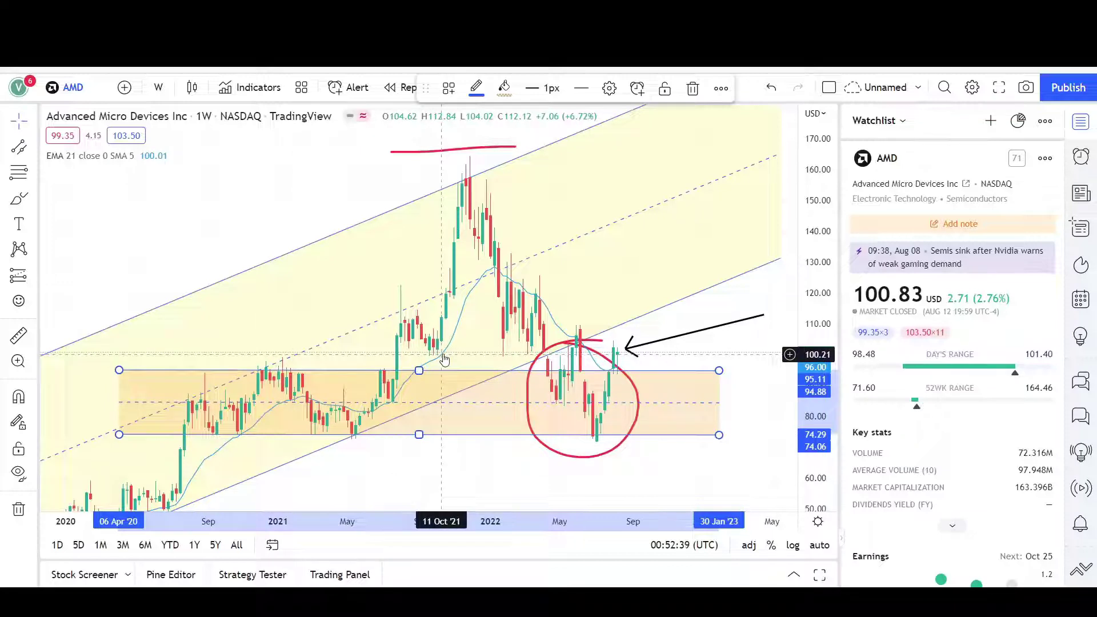
pyautogui.click(32, 166)
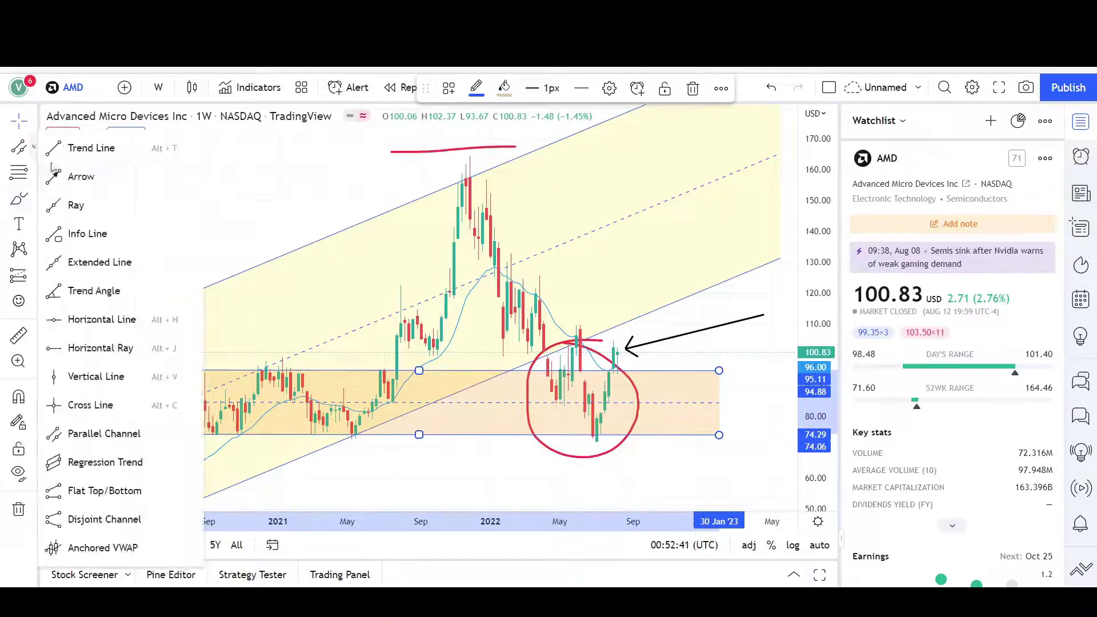
pyautogui.click(63, 175)
pyautogui.click(510, 472)
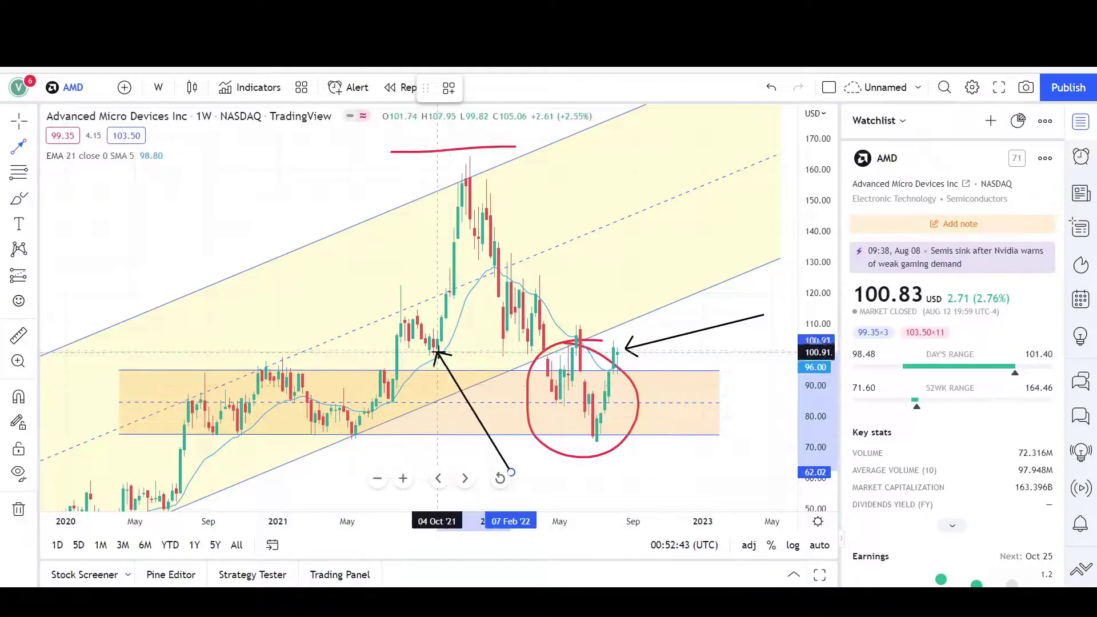
pyautogui.click(438, 355)
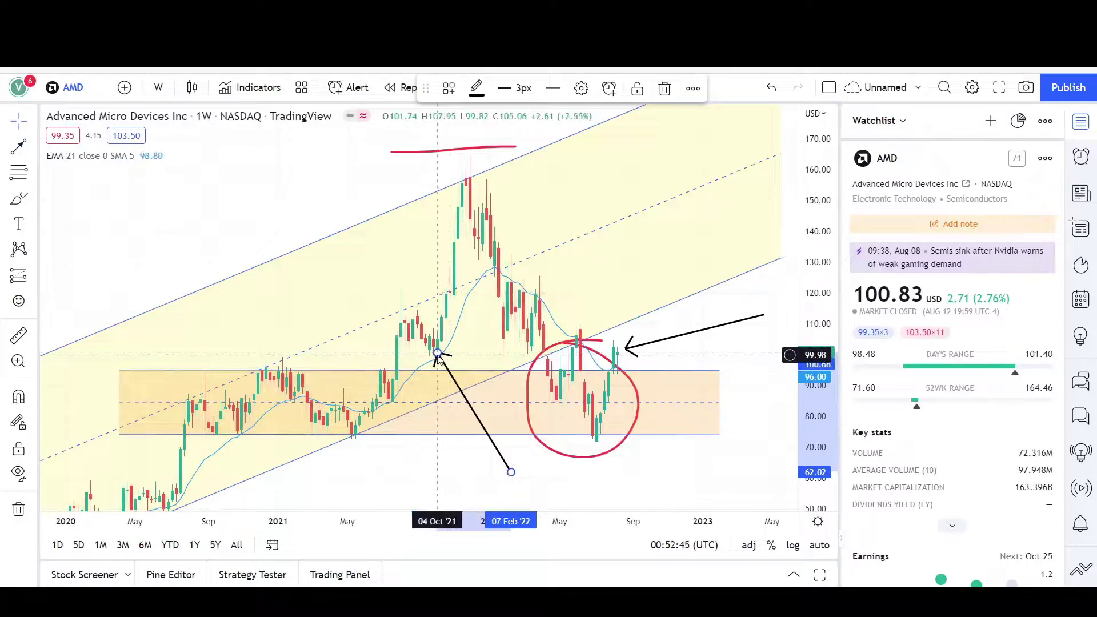
pyautogui.press('Delete')
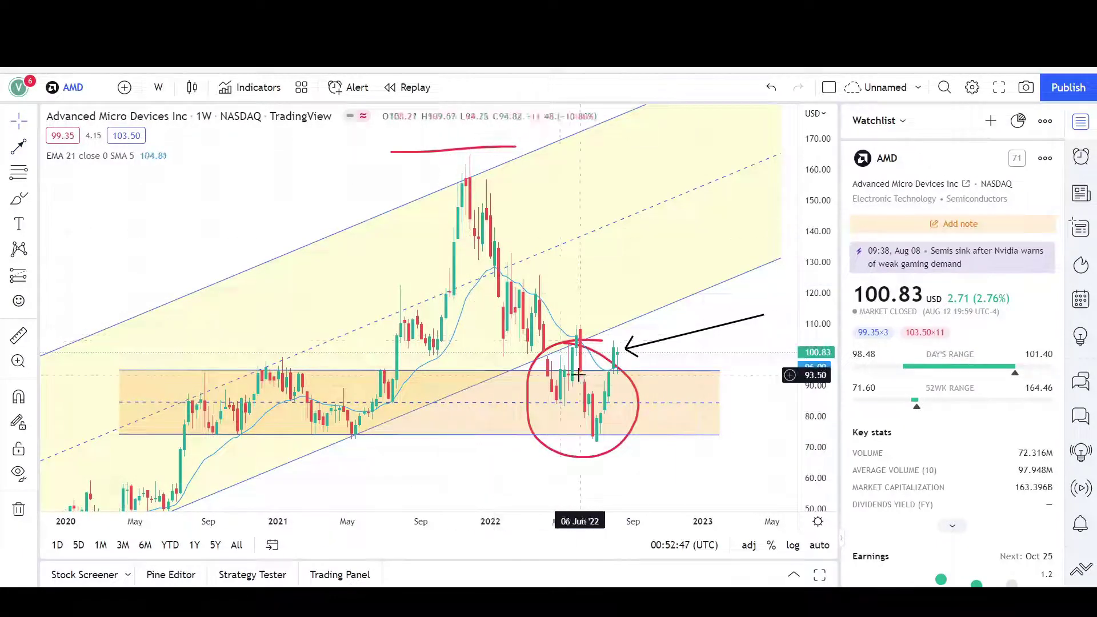
# Step: Brush-draw an oval around the late-2020 to mid-2021 lows on the orange channel's lower edge, and a line along the mid-2020 candles at about 56
pyautogui.scroll(1, 580, 374)
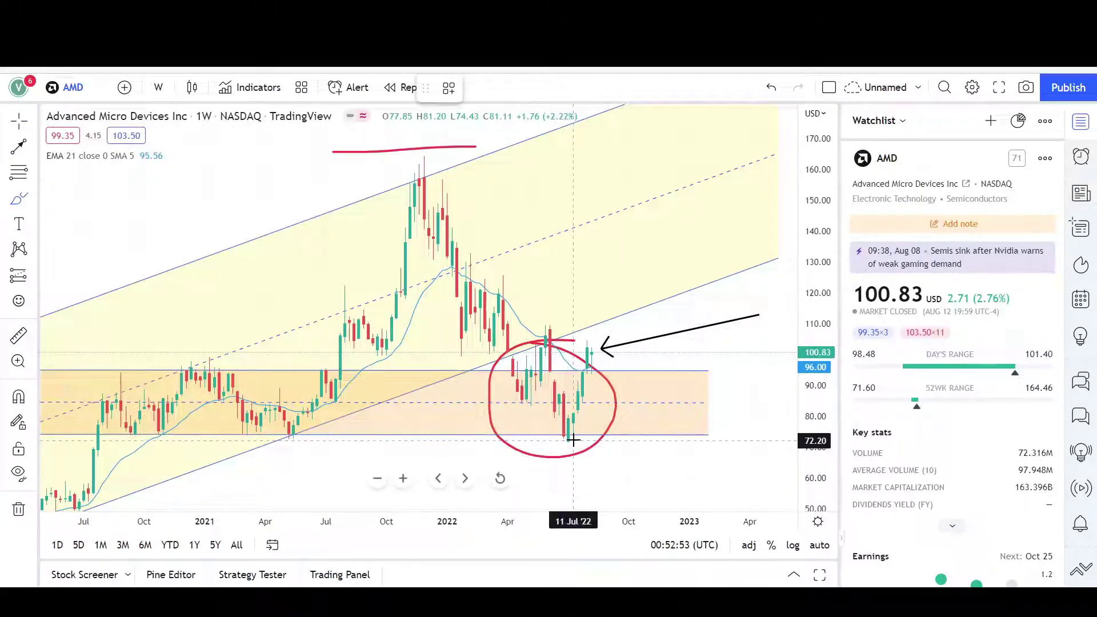
pyautogui.moveTo(209, 424)
pyautogui.mouseDown()
pyautogui.moveTo(148, 424)
pyautogui.moveTo(114, 450)
pyautogui.moveTo(331, 449)
pyautogui.moveTo(195, 428)
pyautogui.mouseUp()
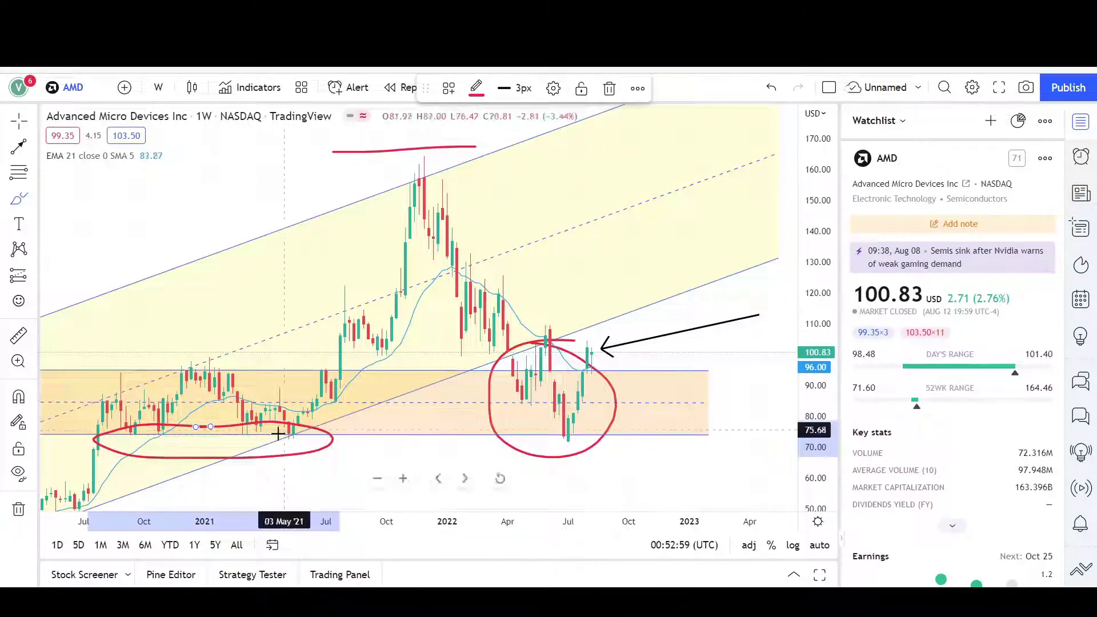
pyautogui.scroll(-1, 340, 433)
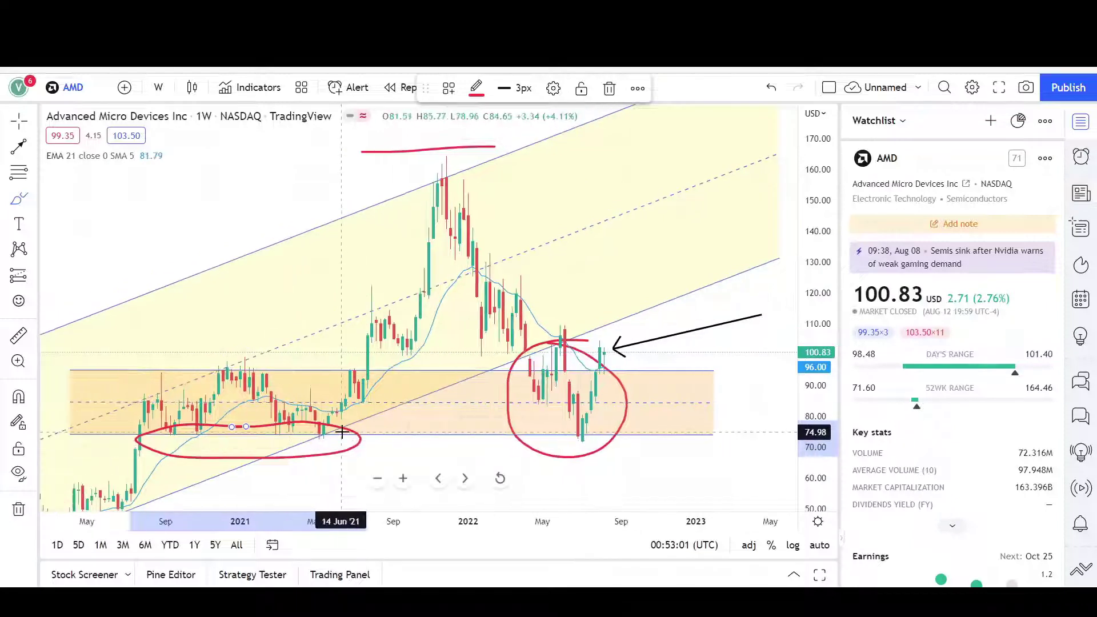
pyautogui.moveTo(80, 486); pyautogui.dragTo(170, 491)
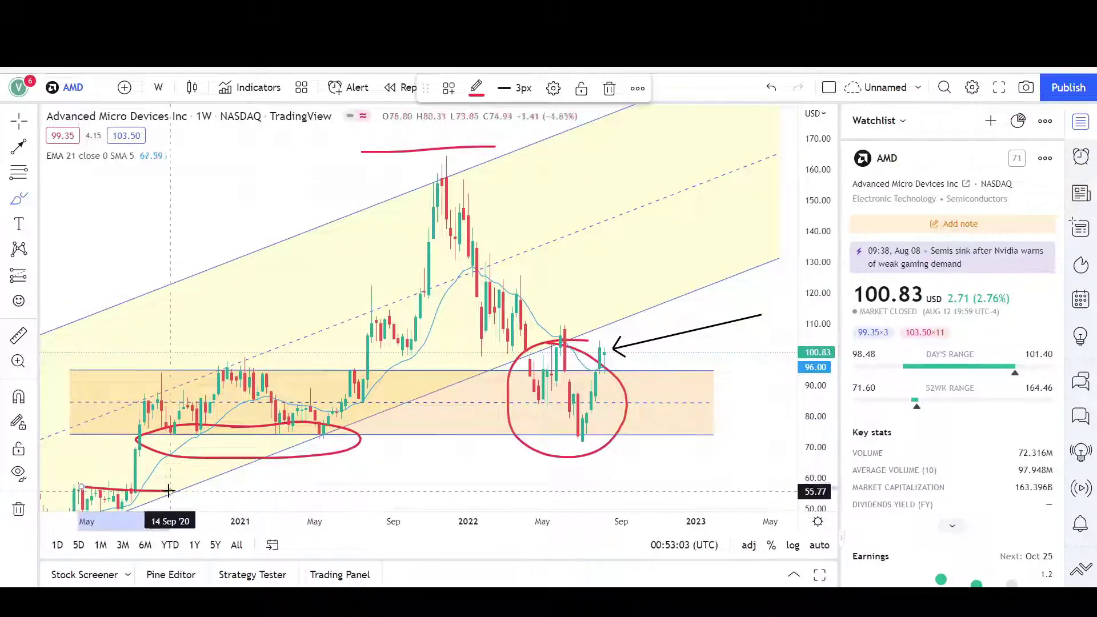
# Step: Examine the latest weekly candles against the orange channel and the rising channel's lower edge, at several time and price scales
pyautogui.scroll(1, 608, 348)
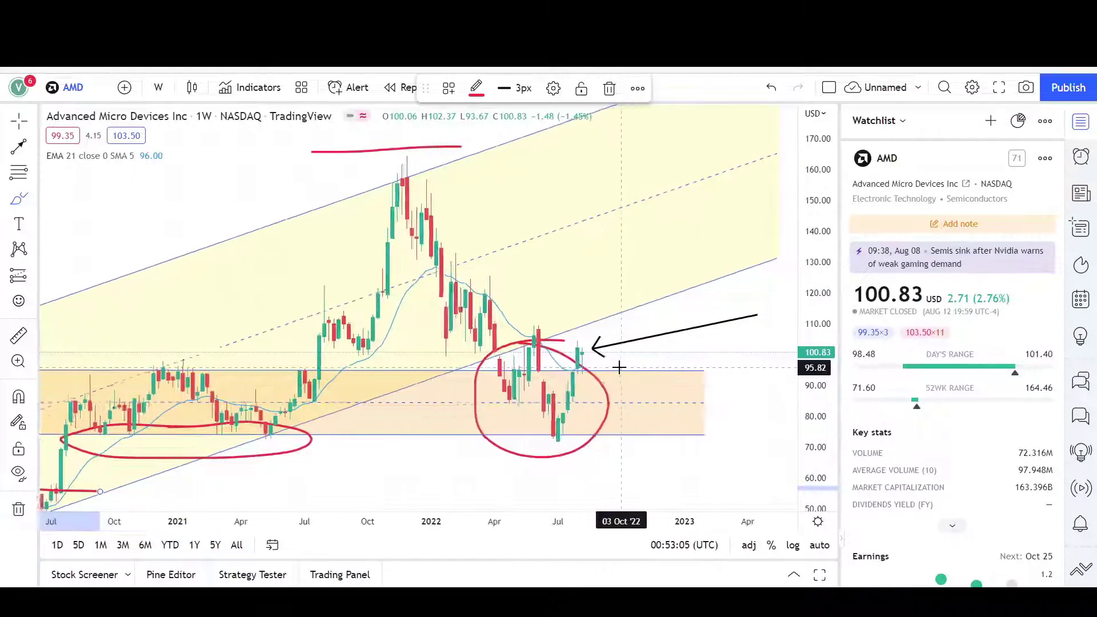
pyautogui.scroll(1, 618, 325)
pyautogui.scroll(1, 618, 325)
pyautogui.scroll(-4, 617, 324)
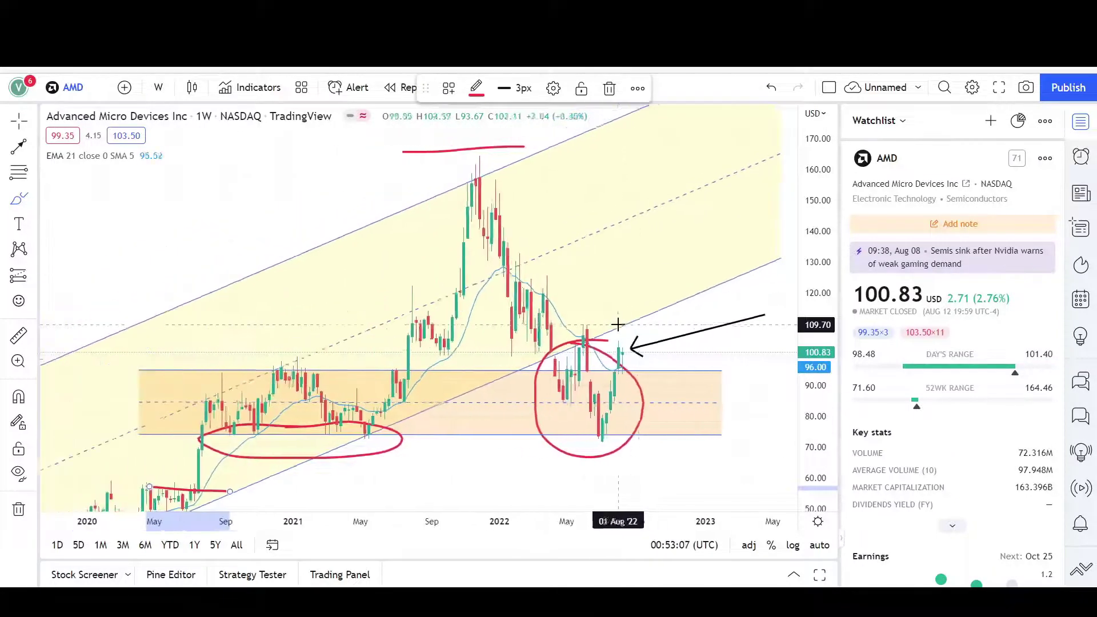
pyautogui.scroll(2, 678, 293)
pyautogui.scroll(-1, 658, 380)
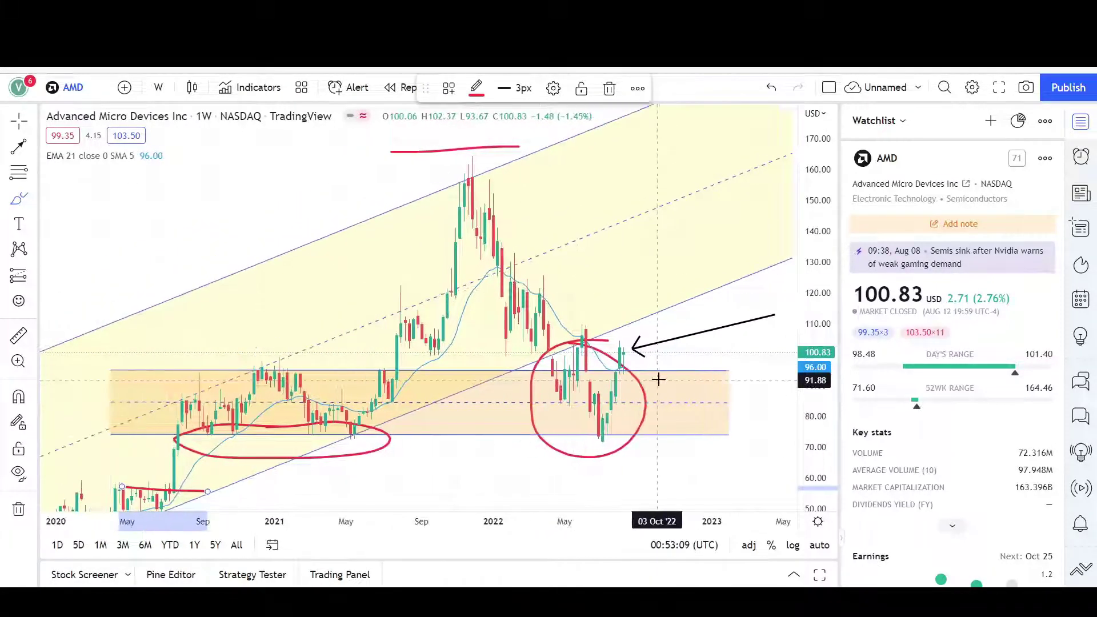
pyautogui.scroll(-2, 658, 380)
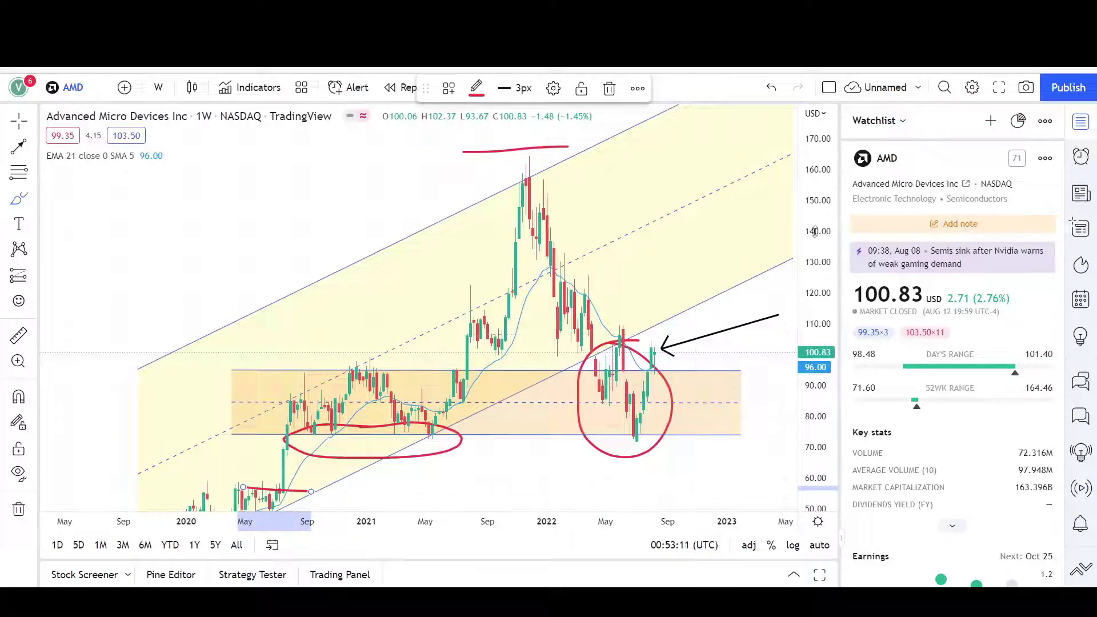
pyautogui.scroll(-2, 717, 373)
pyautogui.moveTo(807, 330); pyautogui.dragTo(826, 297)
pyautogui.moveTo(455, 220); pyautogui.dragTo(389, 198)
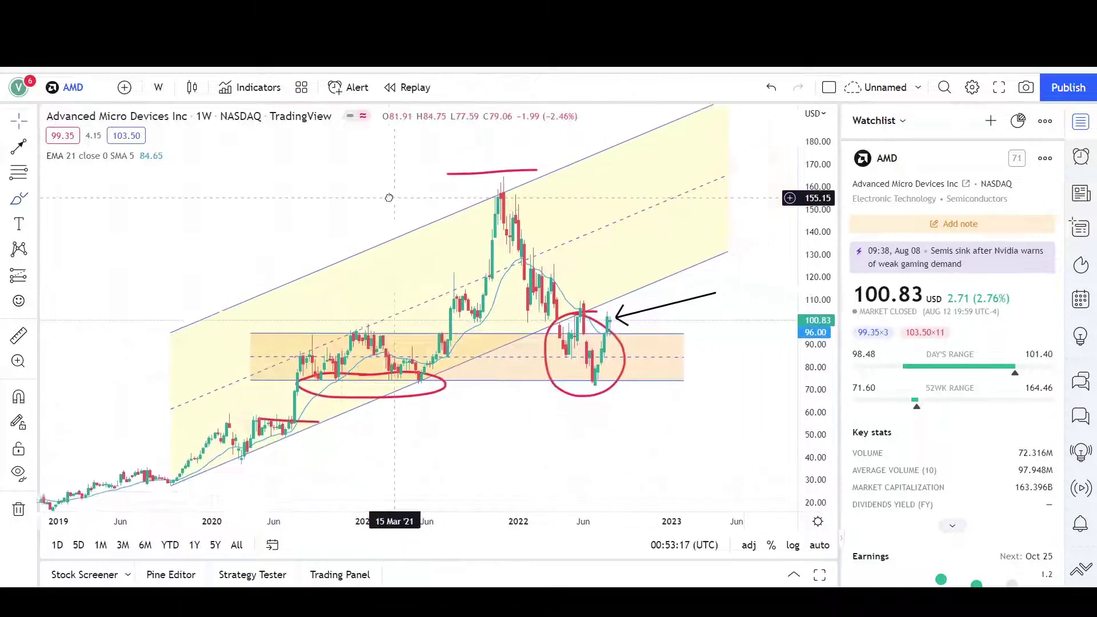
pyautogui.scroll(-1, 543, 419)
pyautogui.scroll(1, 544, 420)
pyautogui.scroll(1, 543, 420)
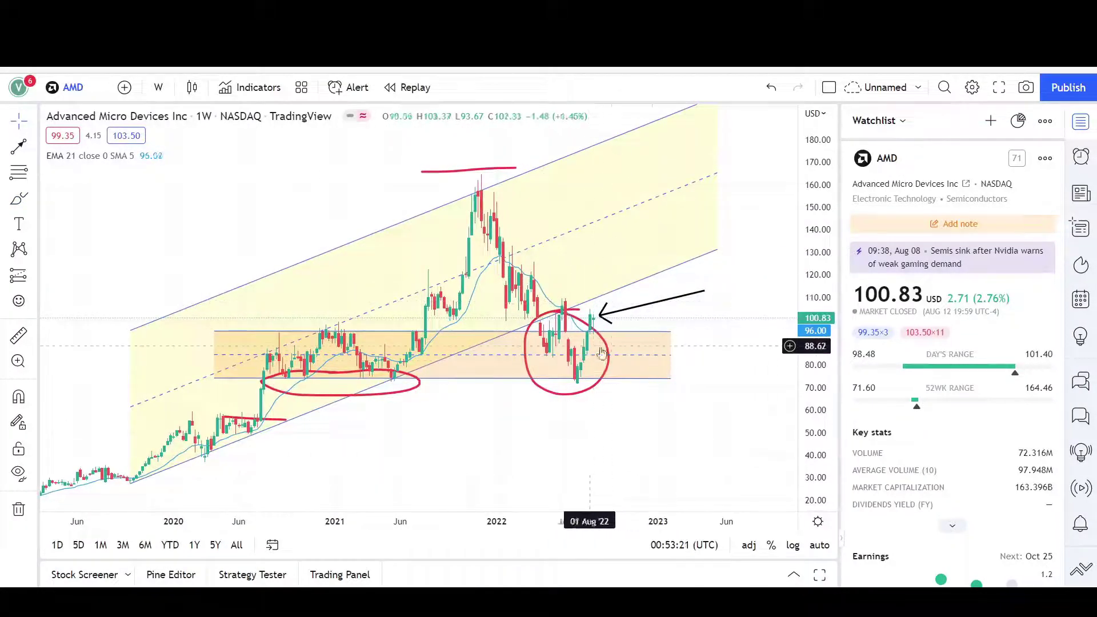
pyautogui.scroll(-1, 632, 345)
pyautogui.scroll(2, 639, 335)
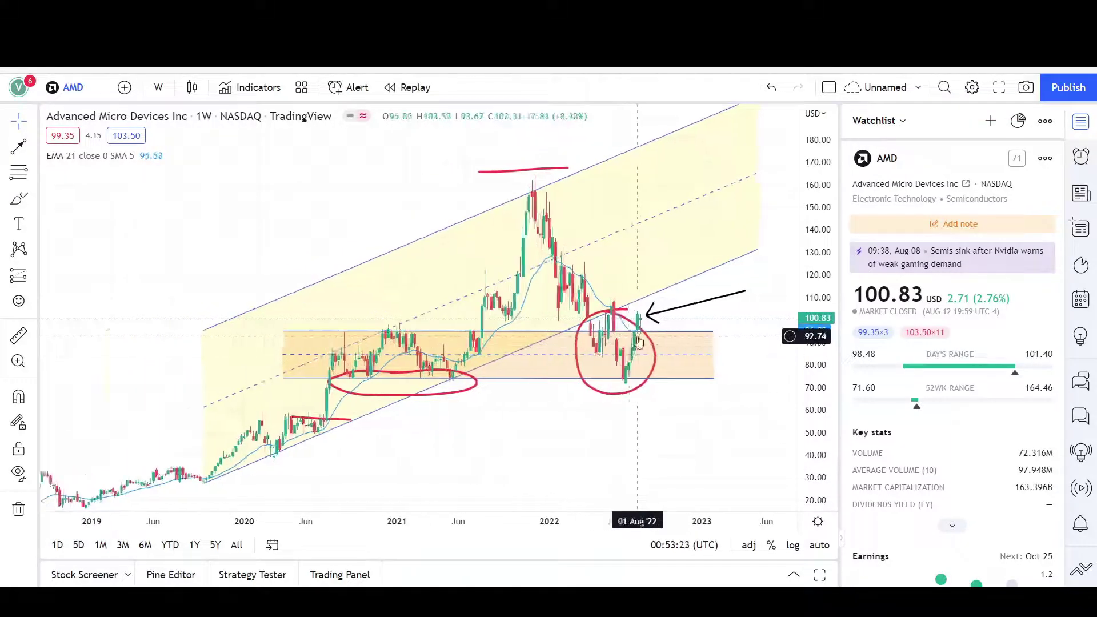
pyautogui.scroll(-3, 644, 404)
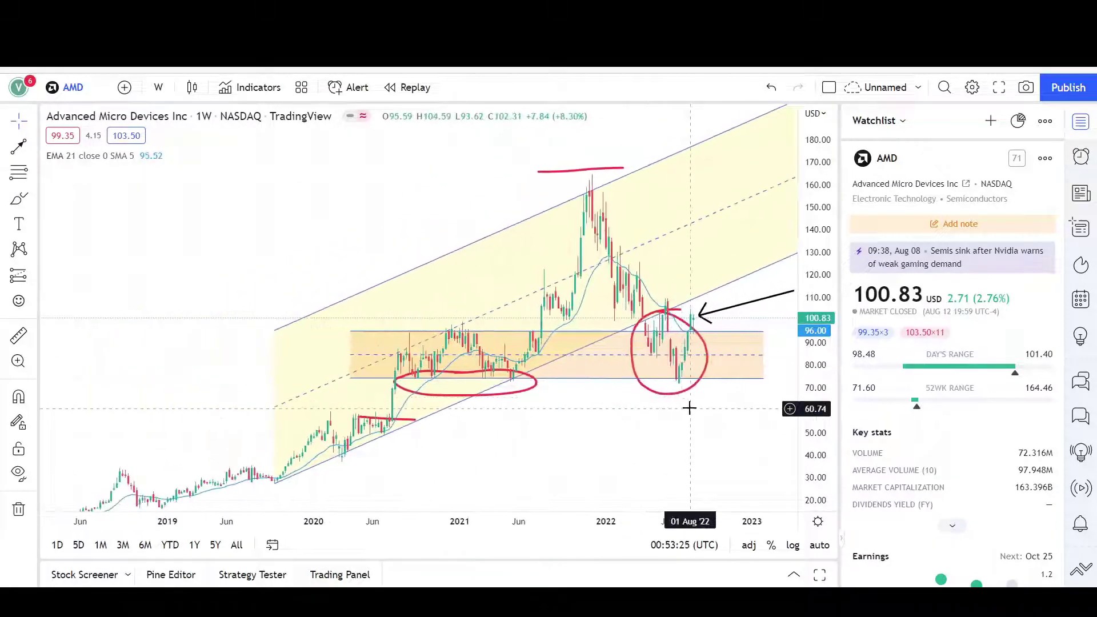
pyautogui.moveTo(694, 416); pyautogui.dragTo(585, 384)
pyautogui.scroll(3, 552, 432)
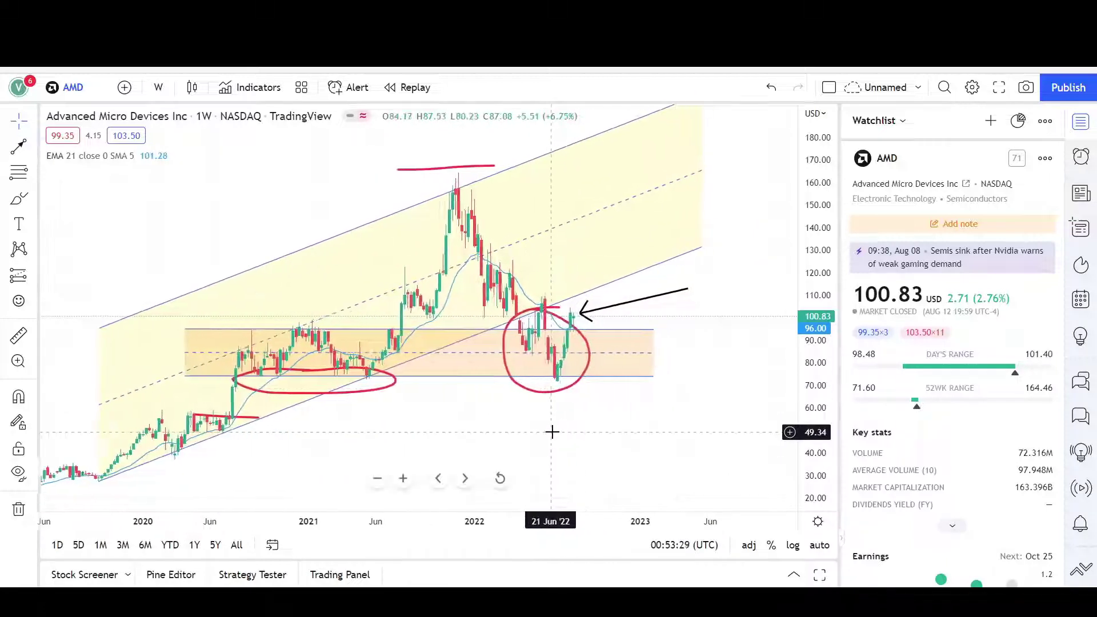
pyautogui.scroll(-3, 553, 432)
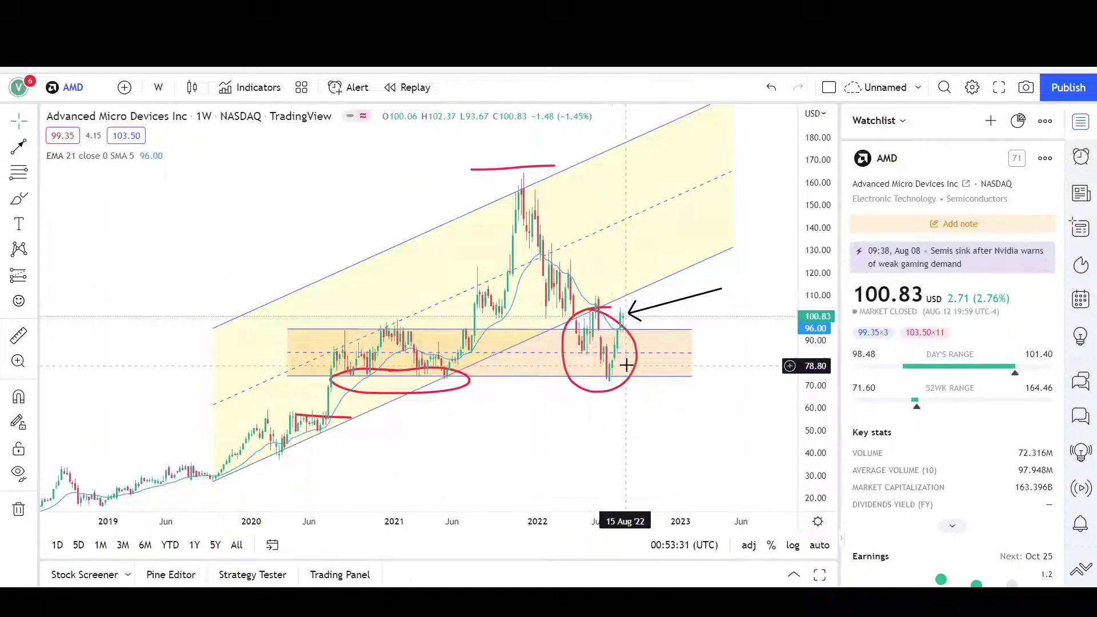
pyautogui.scroll(-2, 626, 365)
pyautogui.scroll(-4, 624, 371)
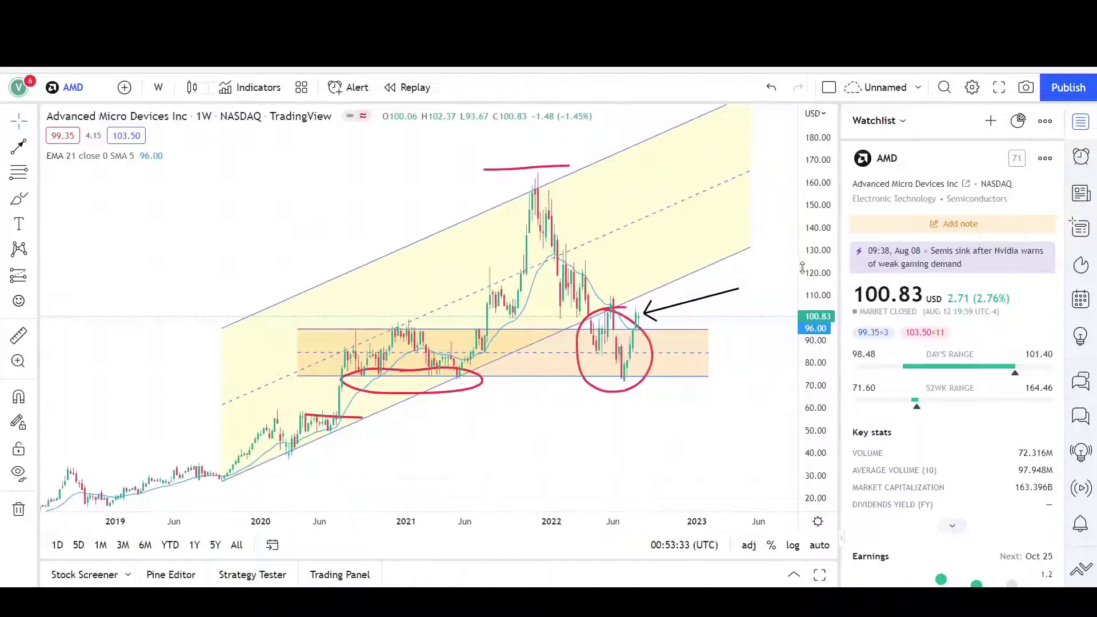
# Step: Try a Fibonacci retracement from 16 April '18 at about 9.75 up to 18 November '24 at about 164.63, and delete it
pyautogui.scroll(-4, 698, 406)
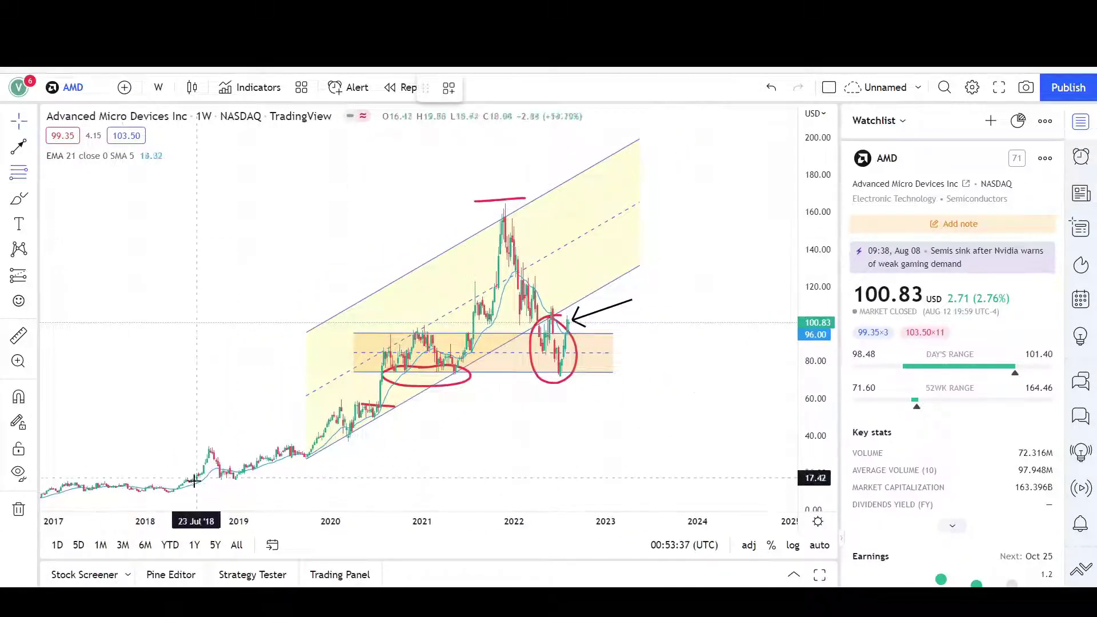
pyautogui.moveTo(171, 492)
pyautogui.mouseDown()
pyautogui.moveTo(667, 191)
pyautogui.moveTo(774, 188)
pyautogui.moveTo(779, 203)
pyautogui.mouseUp()
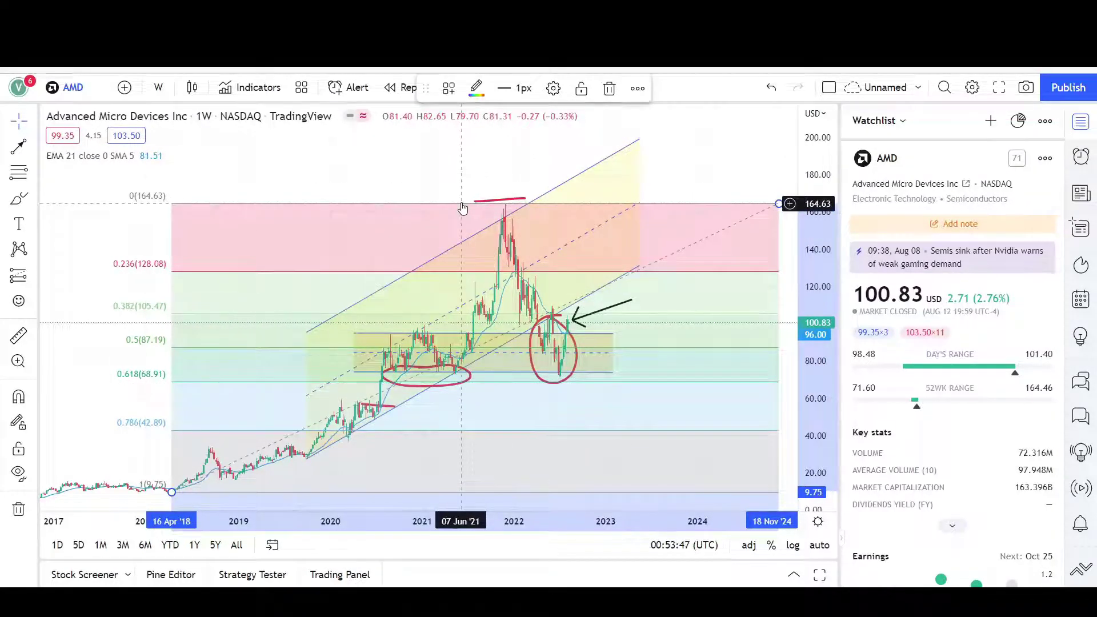
pyautogui.press('Delete')
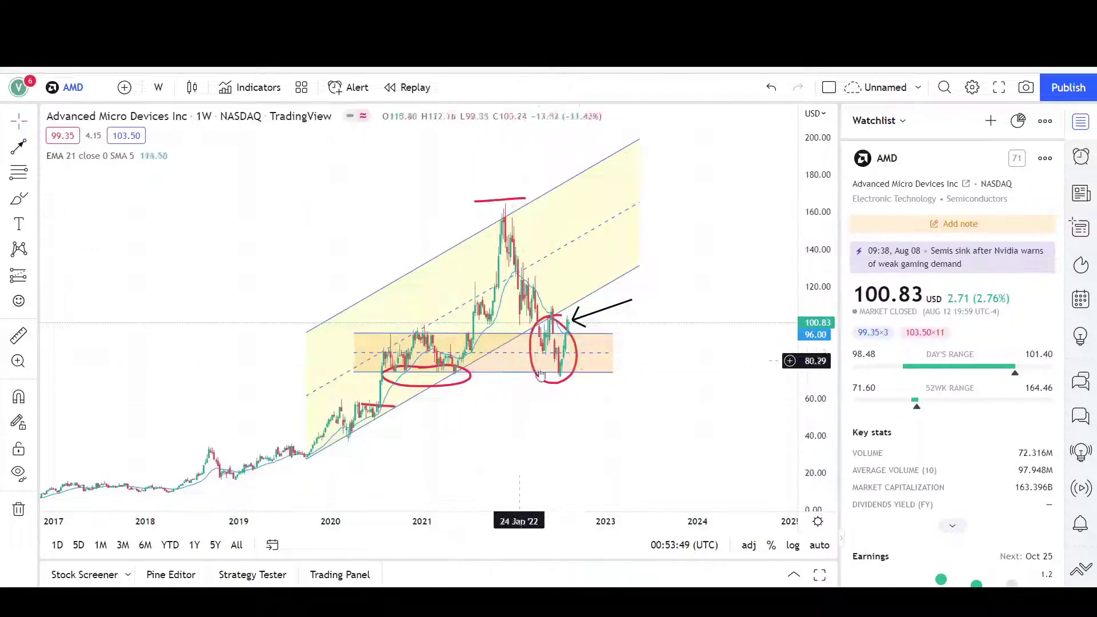
# Step: Review the annotated weekly chart from the 2019 candles to the latest one, including the late-2021 peak and the circled 2022 low
pyautogui.scroll(2, 480, 425)
pyautogui.moveTo(480, 429); pyautogui.dragTo(595, 407)
pyautogui.scroll(1, 534, 426)
pyautogui.scroll(-1, 581, 400)
pyautogui.scroll(2, 596, 407)
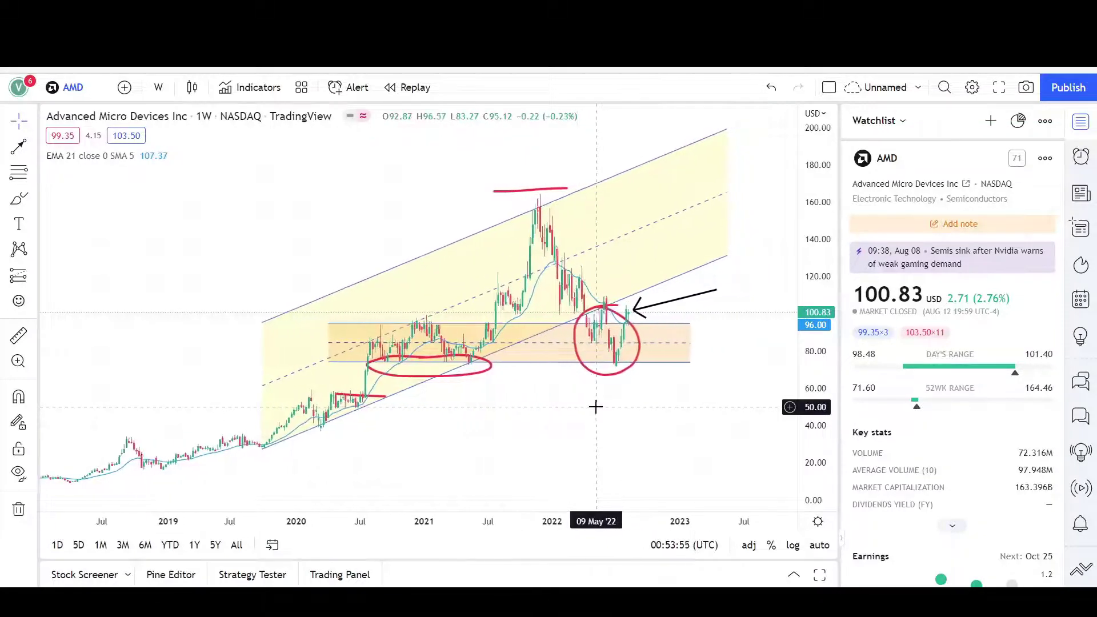
pyautogui.scroll(2, 596, 407)
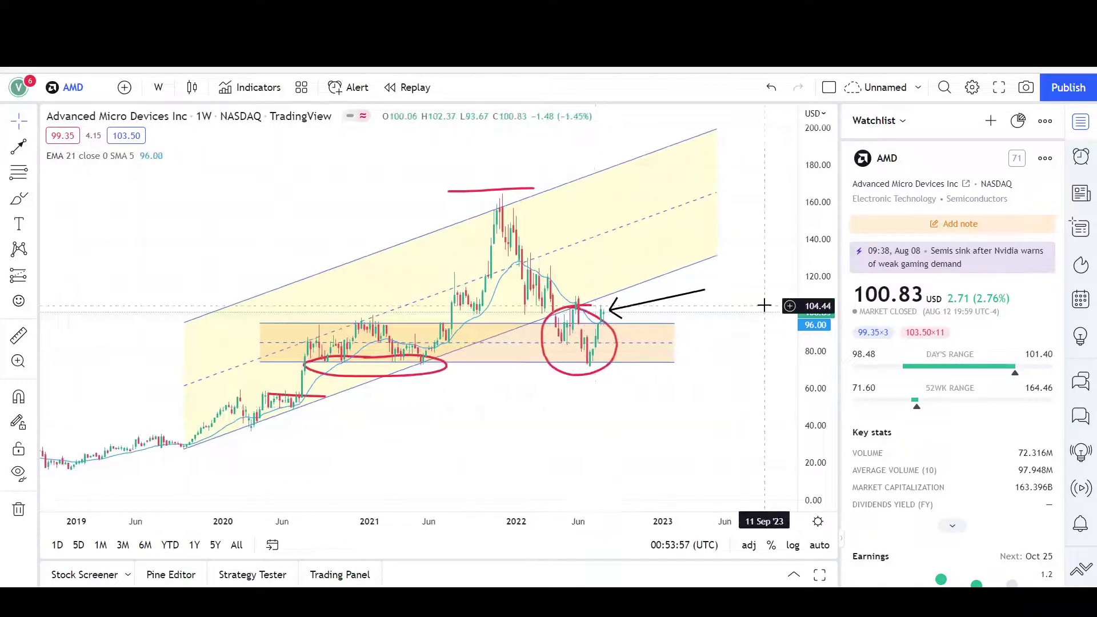
pyautogui.moveTo(814, 333); pyautogui.dragTo(814, 366)
pyautogui.scroll(2, 617, 329)
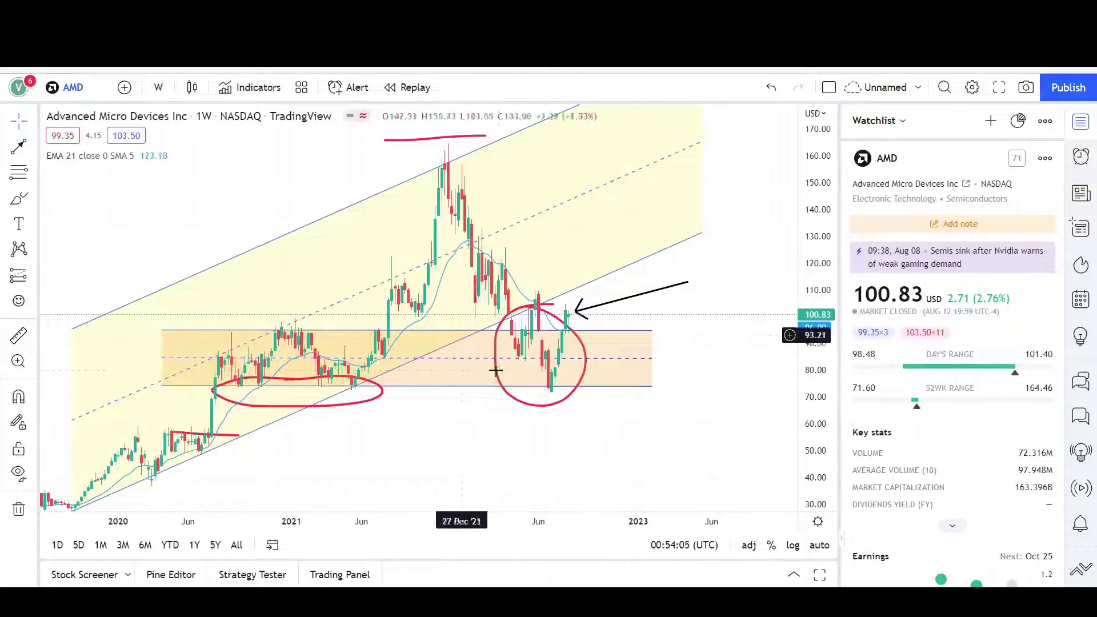
pyautogui.scroll(-2, 462, 400)
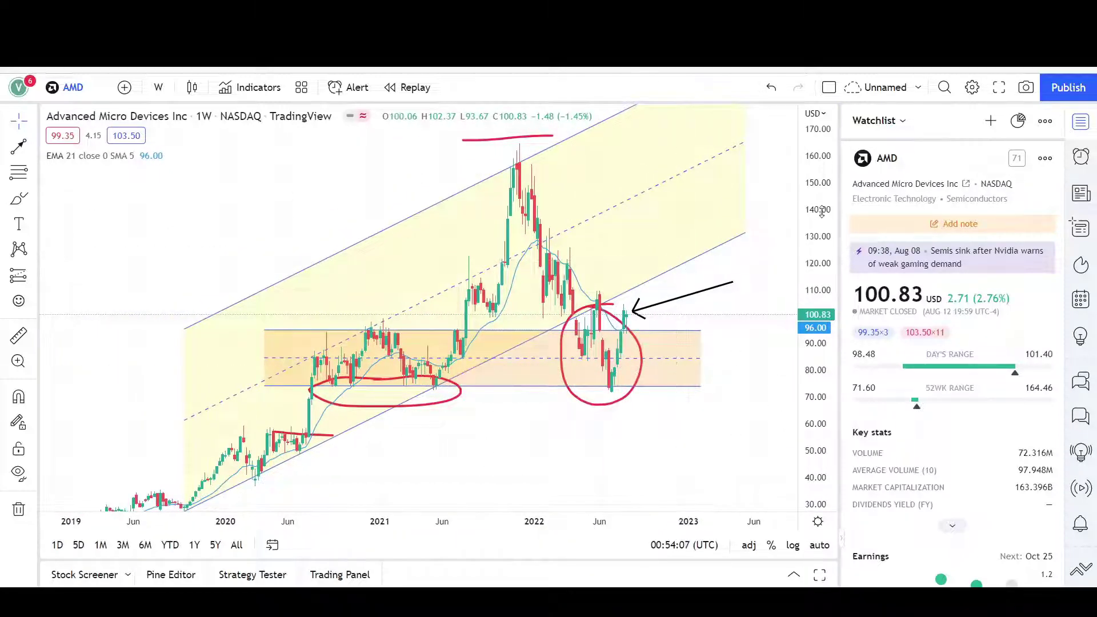
pyautogui.moveTo(822, 212); pyautogui.dragTo(822, 301)
pyautogui.scroll(2, 732, 301)
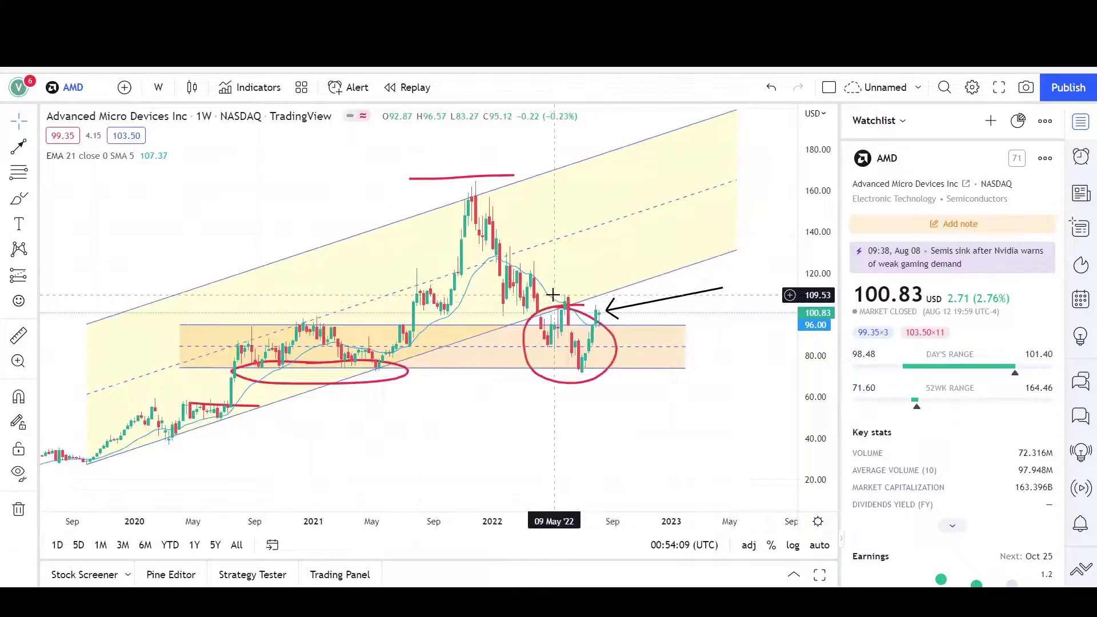
pyautogui.scroll(2, 551, 293)
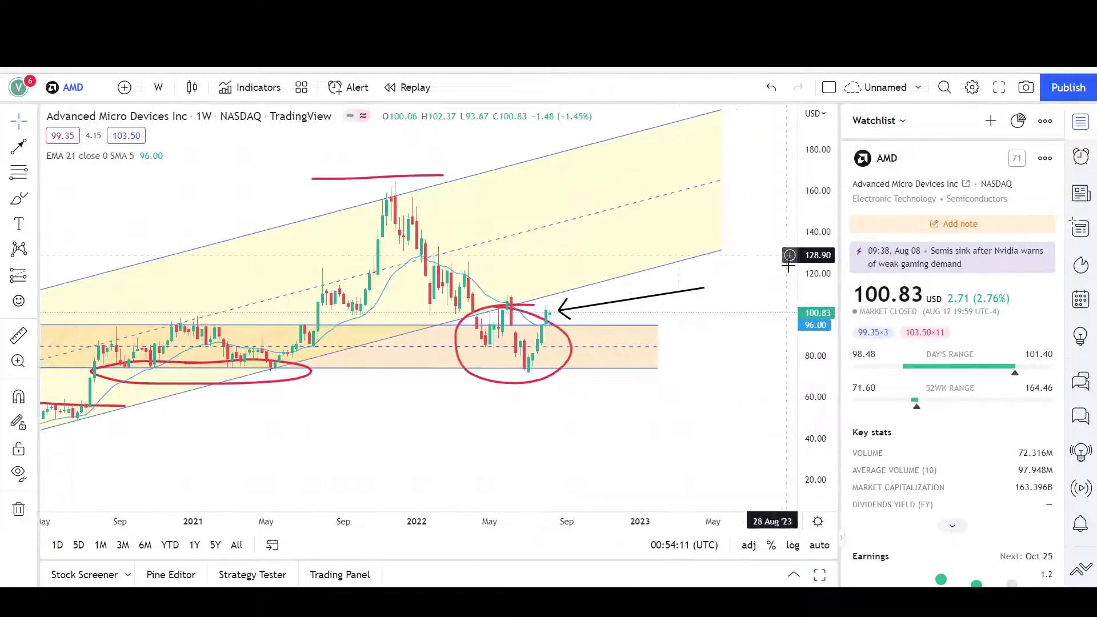
pyautogui.moveTo(816, 274); pyautogui.dragTo(816, 152)
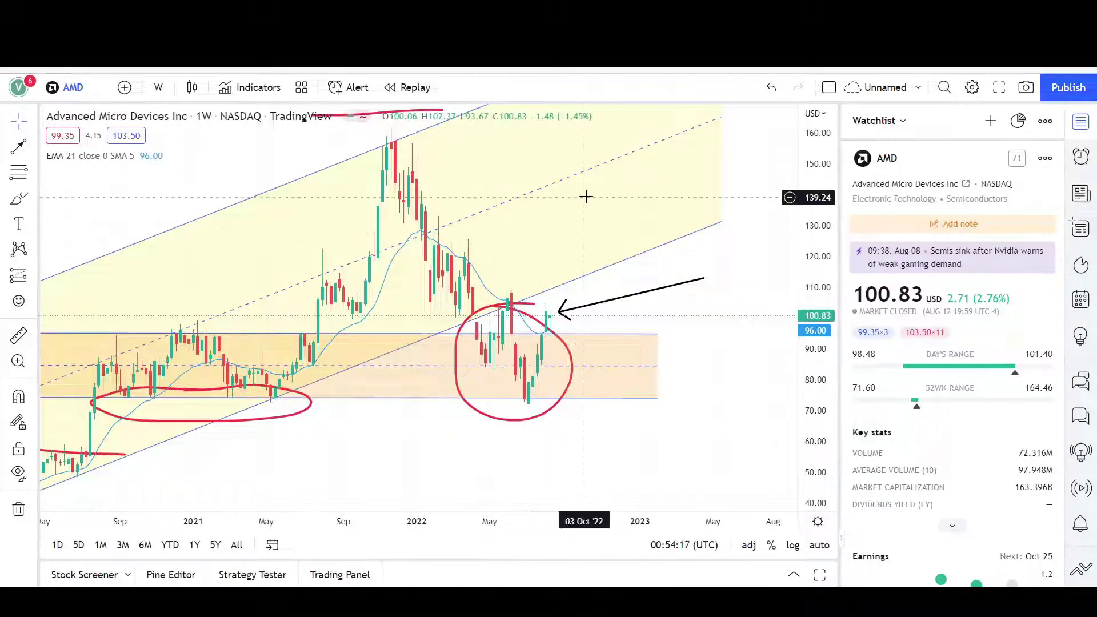
pyautogui.scroll(-2, 586, 194)
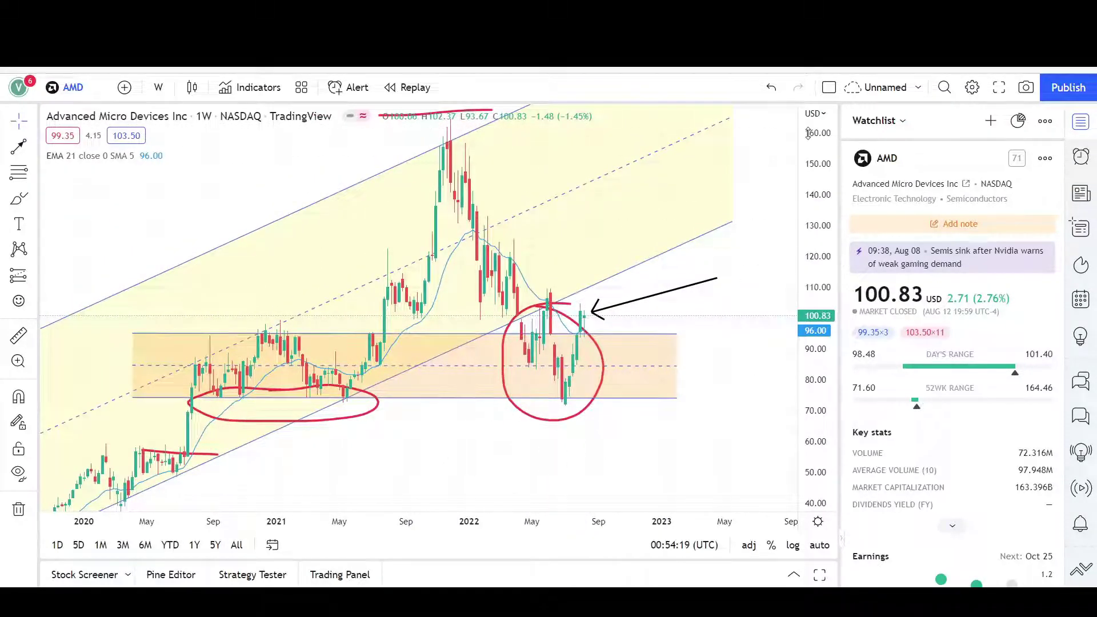